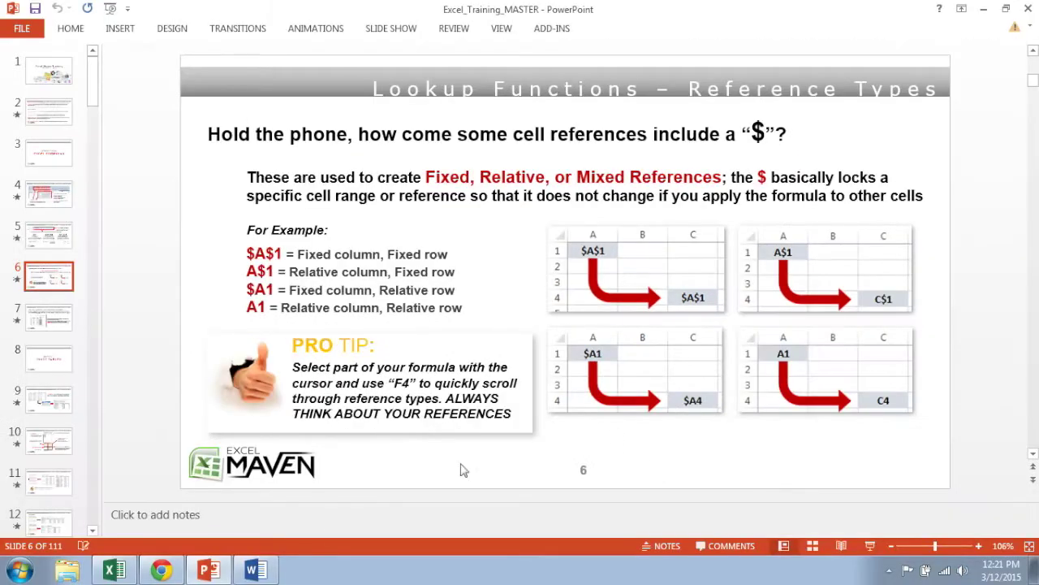
Switch to the Cell References workbook in Excel, enter =B1*A2 in cell B2 of the Multiplication Table sheet and fill it through K11.
{"action": "left_click", "coordinate": [116, 570]}
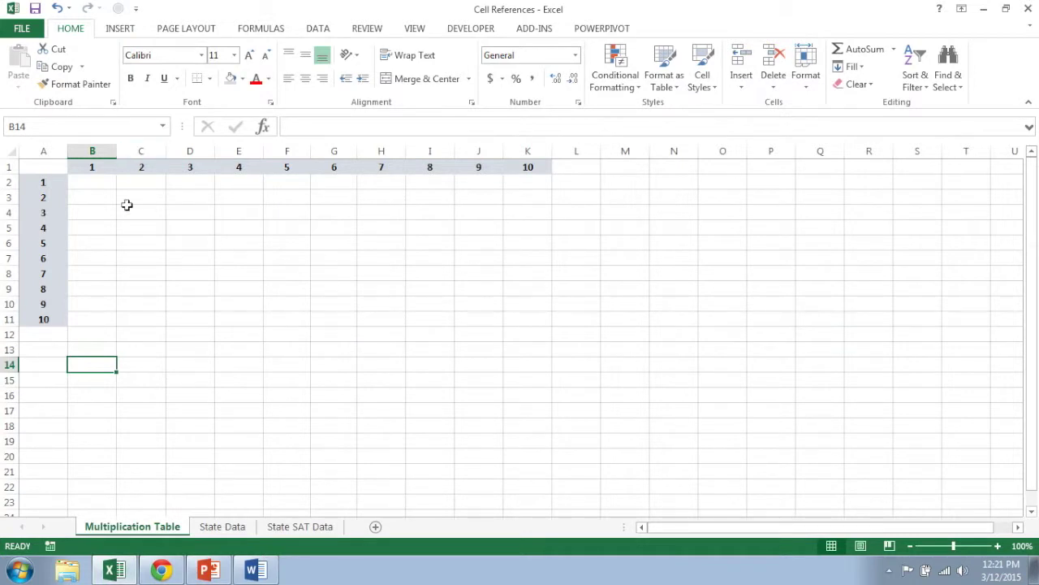
{"action": "left_click", "coordinate": [87, 185]}
{"action": "left_click_drag", "start_coordinate": [87, 185], "coordinate": [532, 315]}
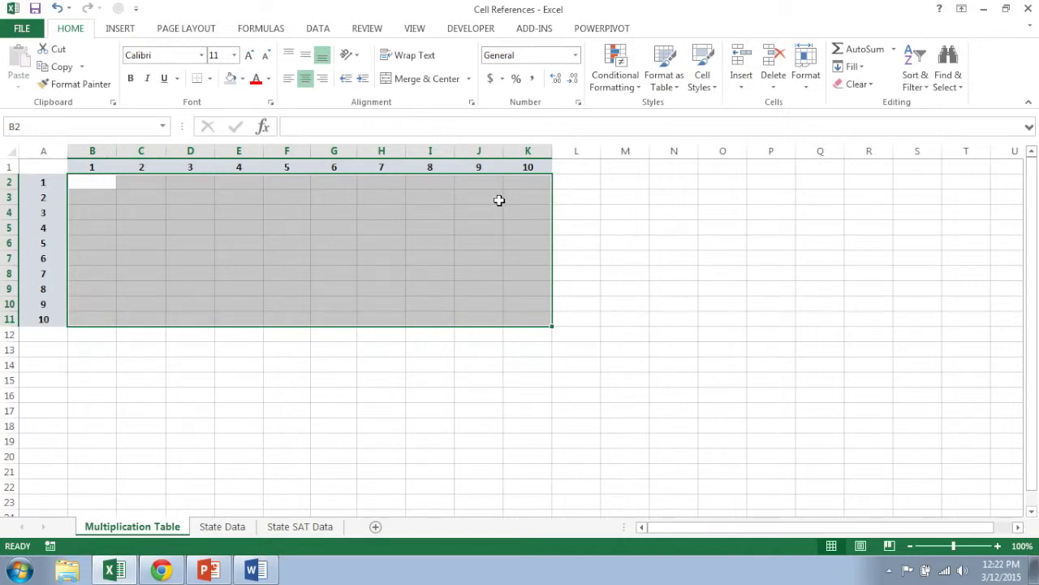
{"action": "left_click", "coordinate": [82, 182]}
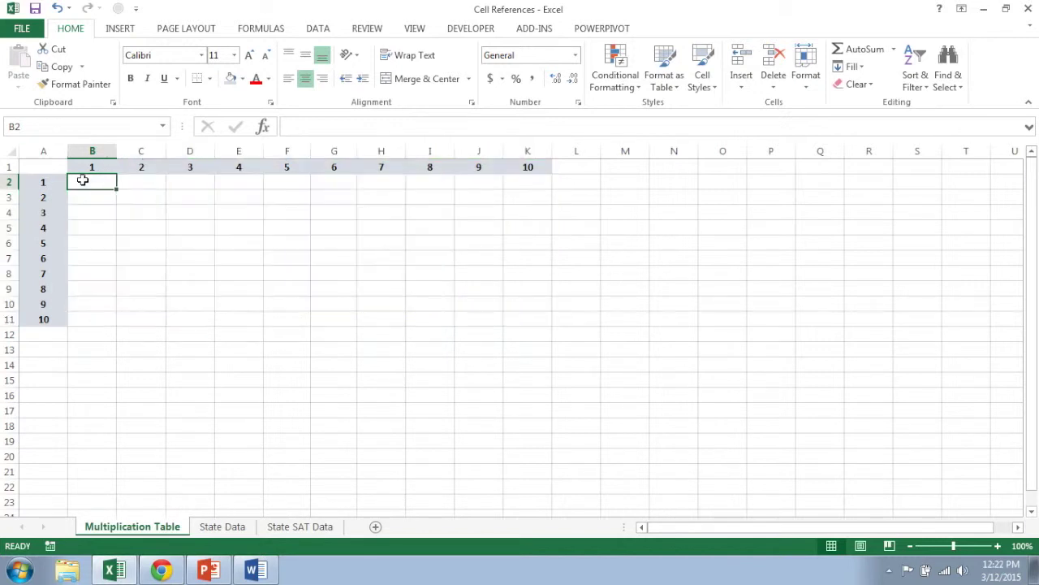
{"action": "type", "text": "="}
{"action": "key", "text": "Up"}
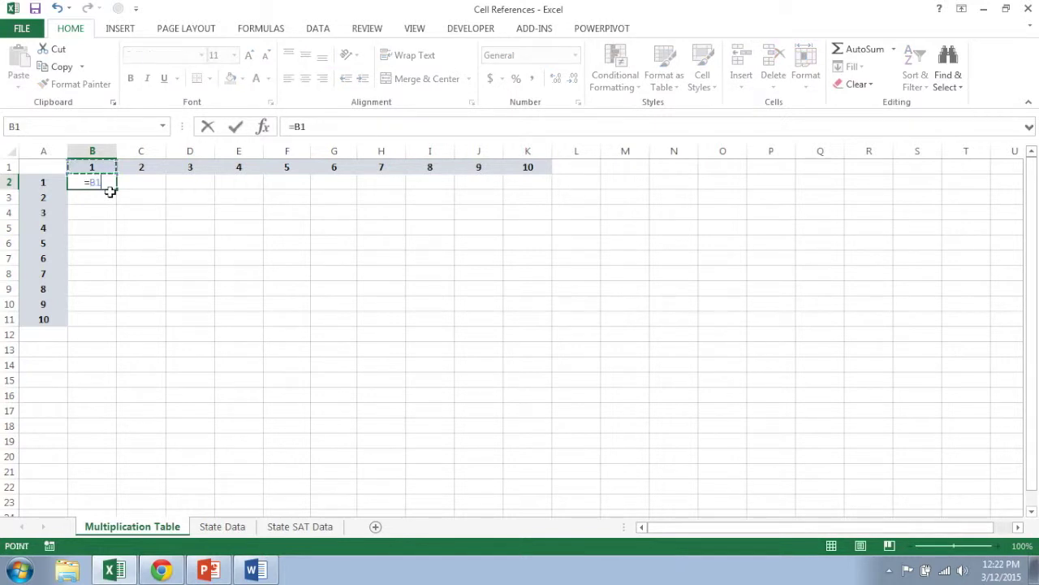
{"action": "type", "text": "*"}
{"action": "key", "text": "Left"}
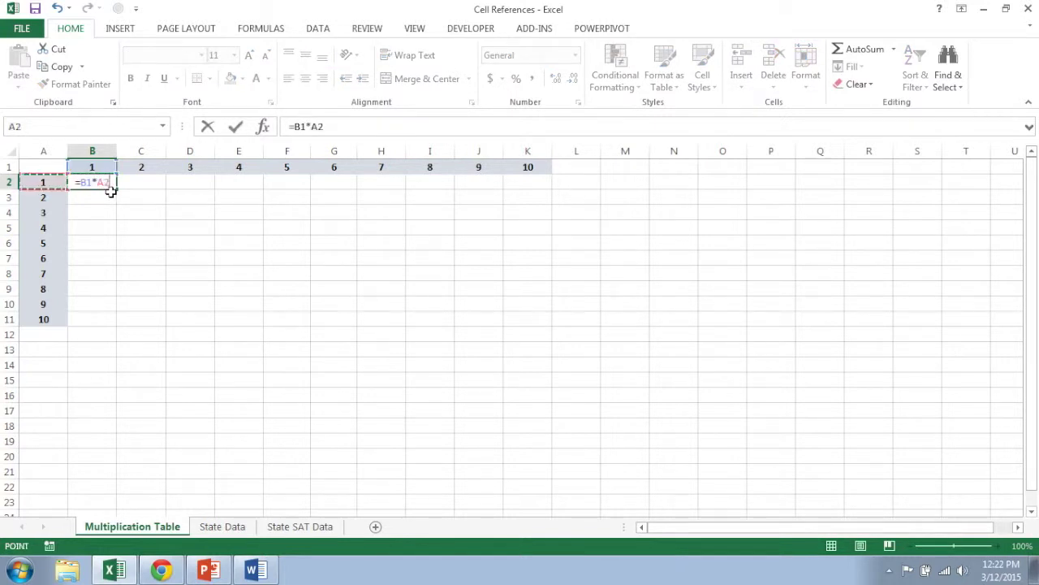
{"action": "key", "text": "Return"}
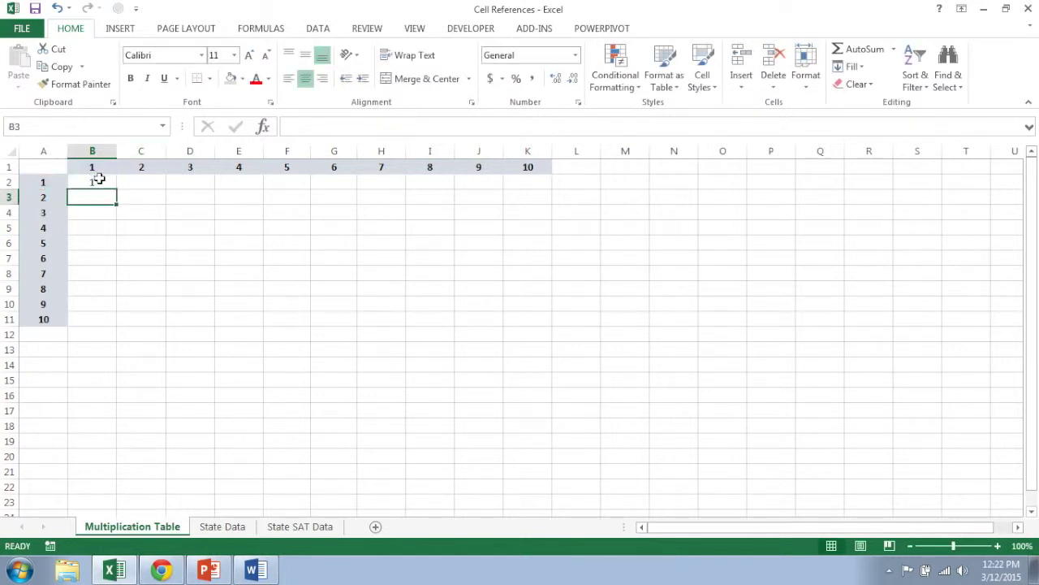
{"action": "left_click", "coordinate": [93, 182]}
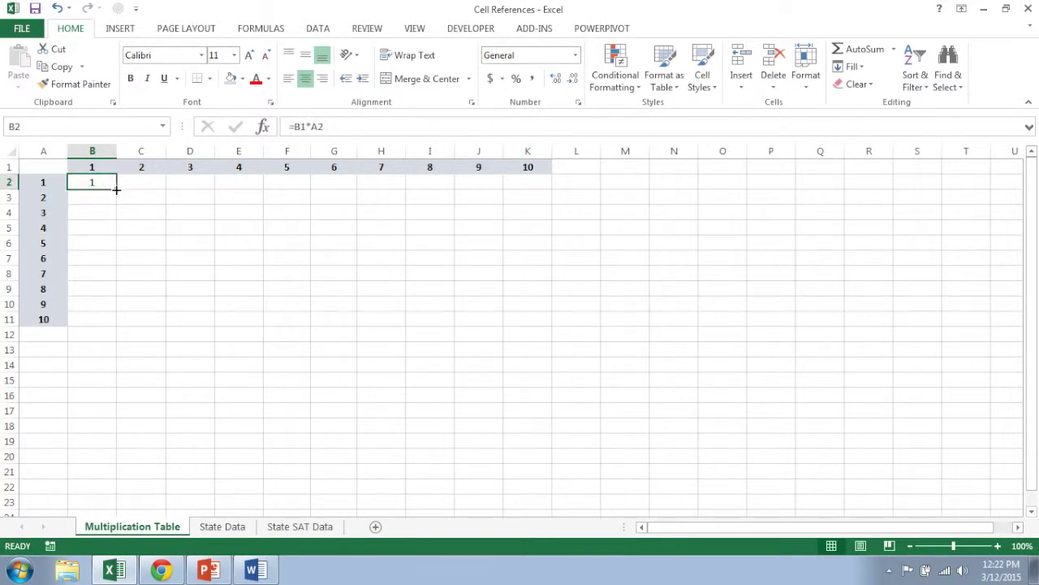
{"action": "left_click_drag", "start_coordinate": [115, 189], "coordinate": [546, 329]}
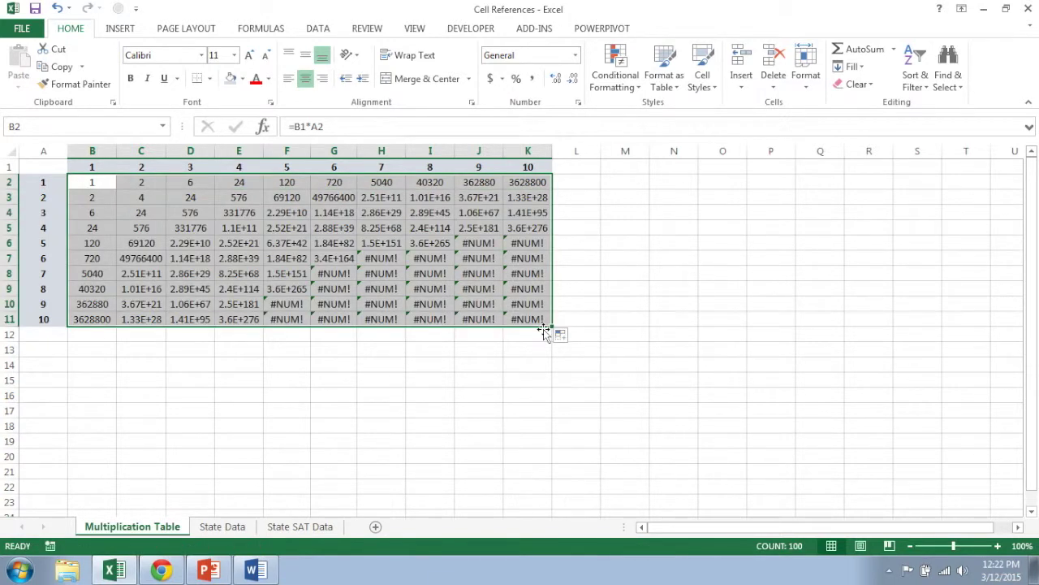
Examine the cell references in the filled formulas in D4, C6 and I10 against the header row B1:K1 and header column A2:A11.
{"action": "left_click", "coordinate": [190, 214]}
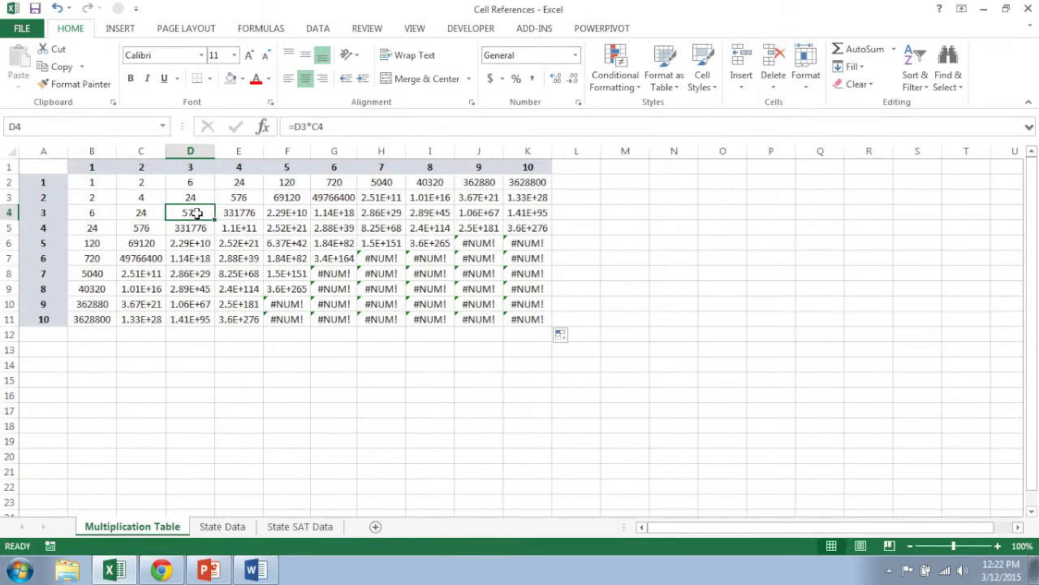
{"action": "double_click", "coordinate": [195, 213]}
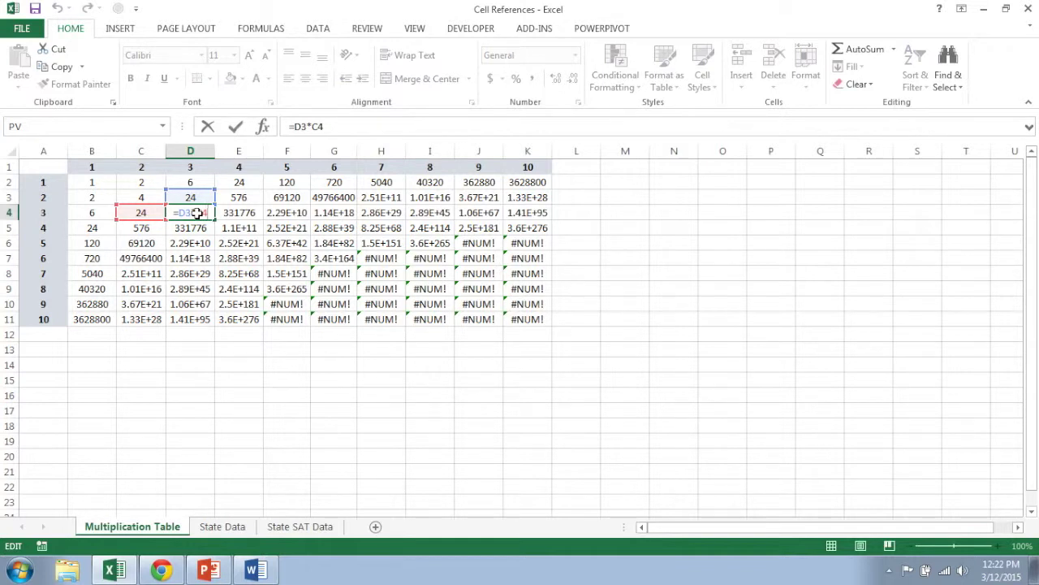
{"action": "key", "text": "Return"}
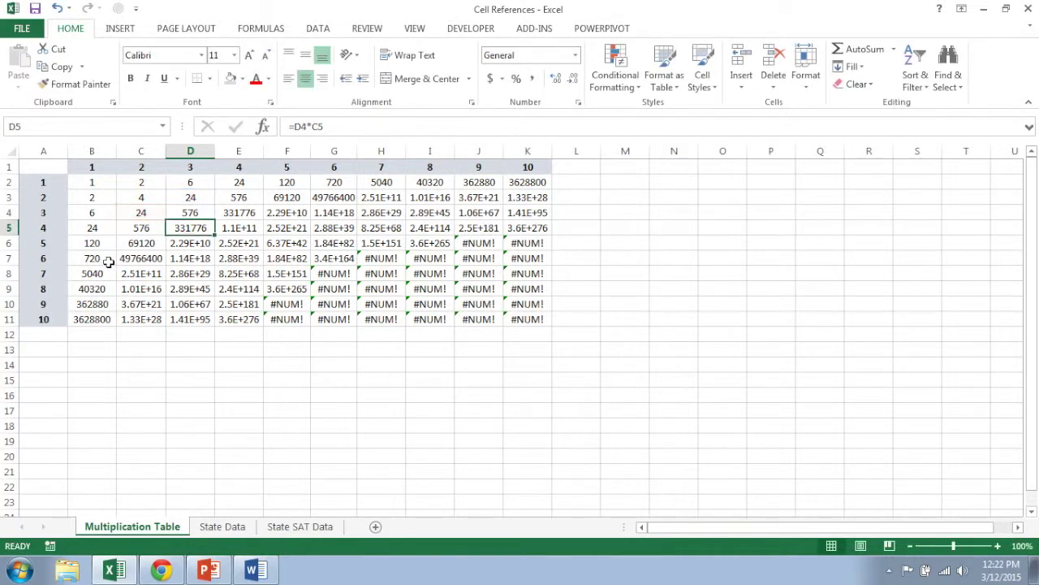
{"action": "double_click", "coordinate": [129, 247]}
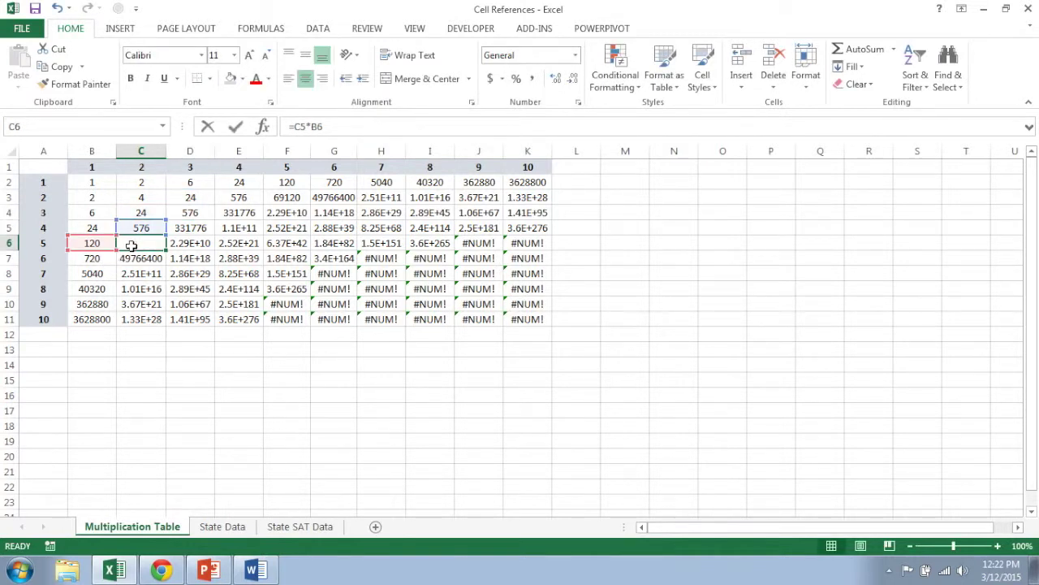
{"action": "double_click", "coordinate": [425, 300]}
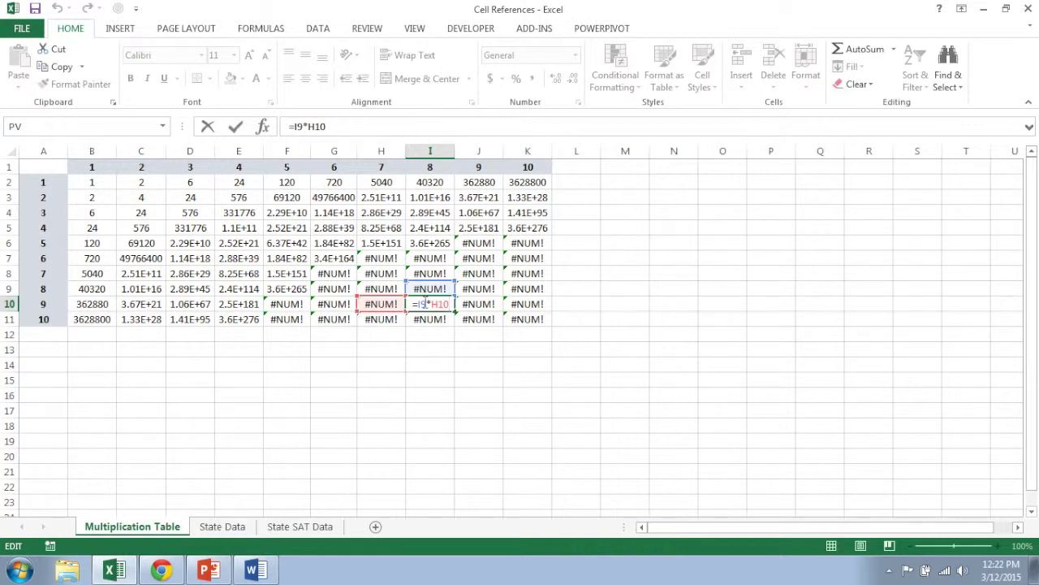
{"action": "key", "text": "Return"}
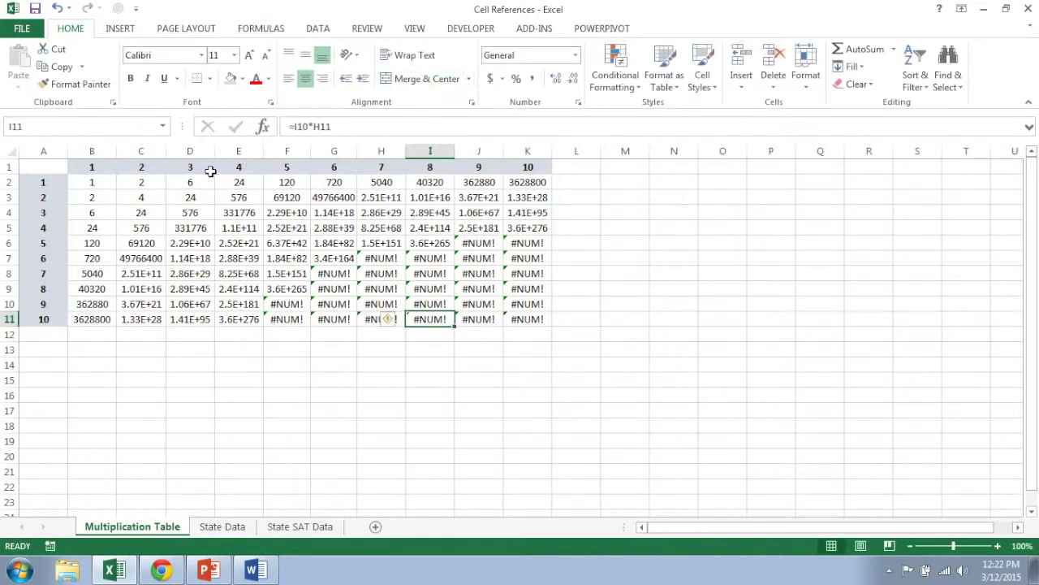
{"action": "left_click_drag", "start_coordinate": [89, 167], "coordinate": [529, 167]}
{"action": "left_click_drag", "start_coordinate": [43, 182], "coordinate": [43, 324]}
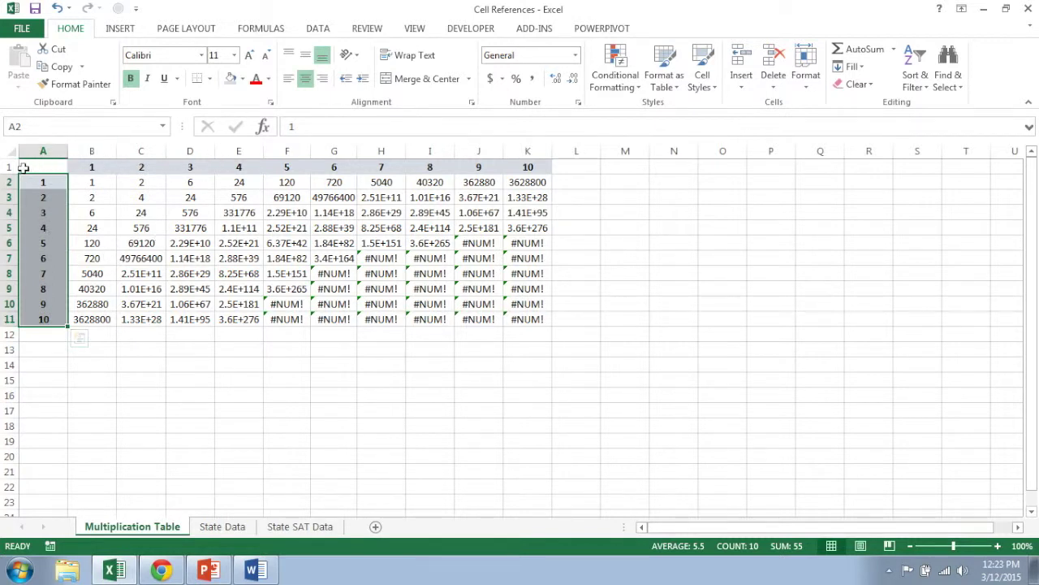
Change the formula in B2 to the mixed references =B$1*$A2 and fill it through K11.
{"action": "left_click", "coordinate": [90, 185]}
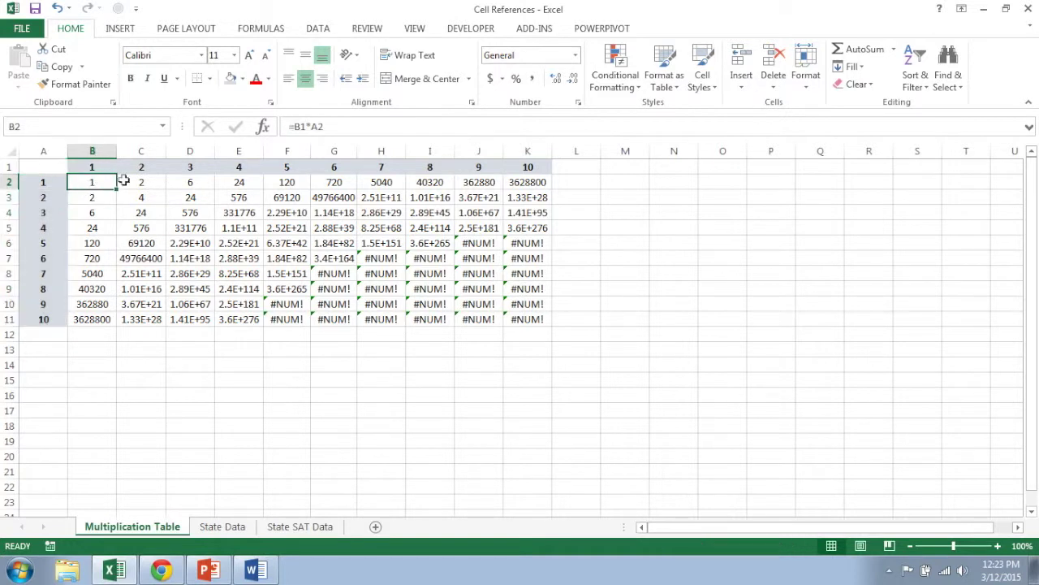
{"action": "left_click", "coordinate": [302, 126]}
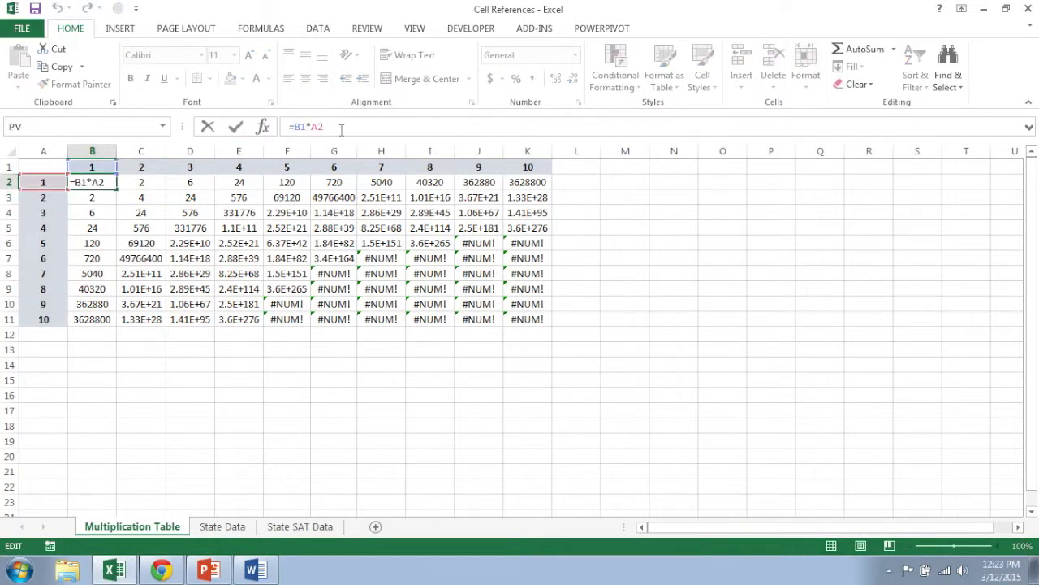
{"action": "key", "text": "F4"}
{"action": "key", "text": "F4"}
{"action": "key", "text": "F4"}
{"action": "key", "text": "F4"}
{"action": "key", "text": "F4"}
{"action": "key", "text": "F4"}
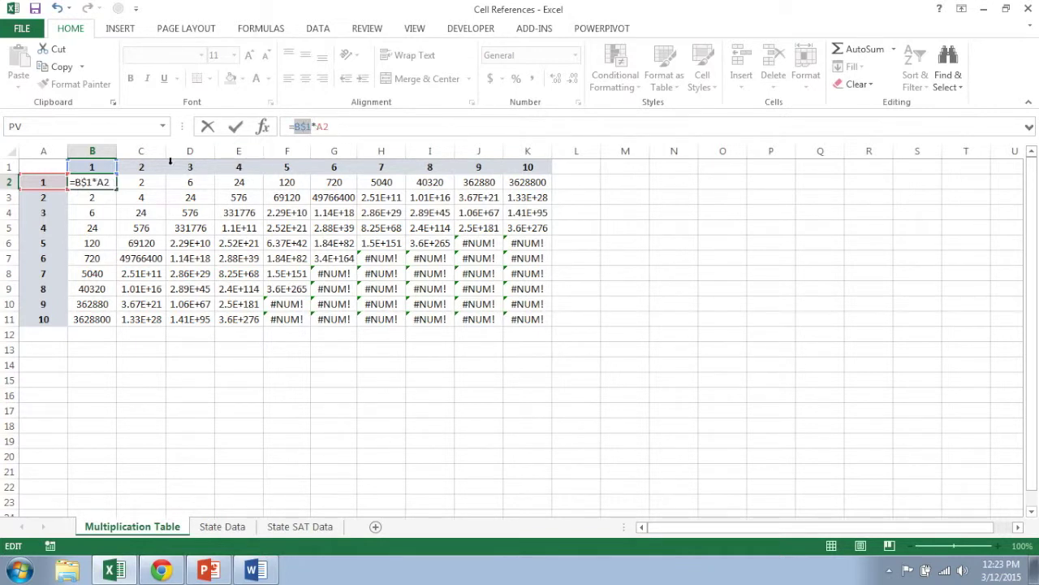
{"action": "left_click", "coordinate": [331, 126]}
{"action": "key", "text": "F4"}
{"action": "key", "text": "F4"}
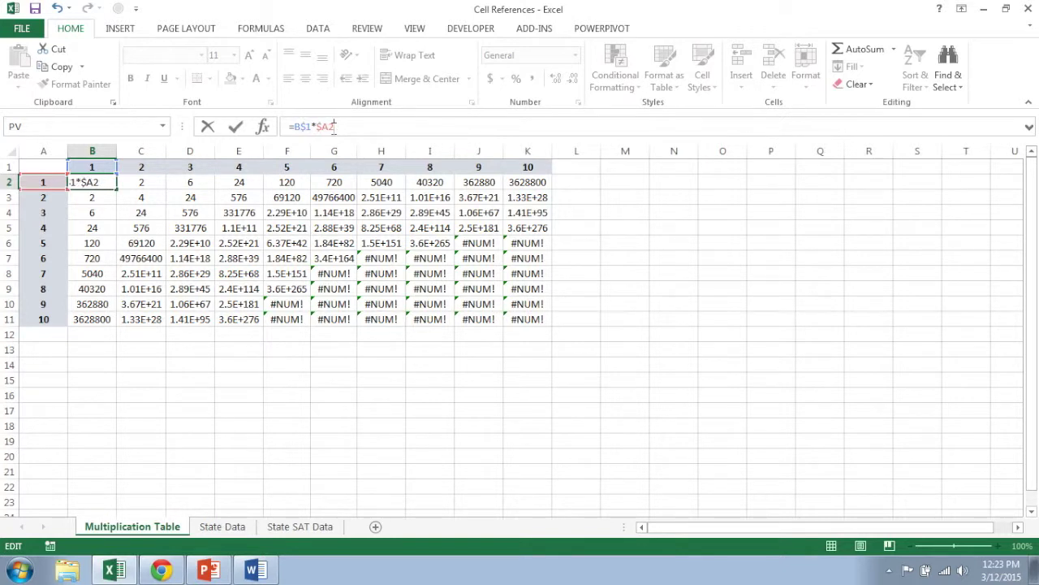
{"action": "key", "text": "Return"}
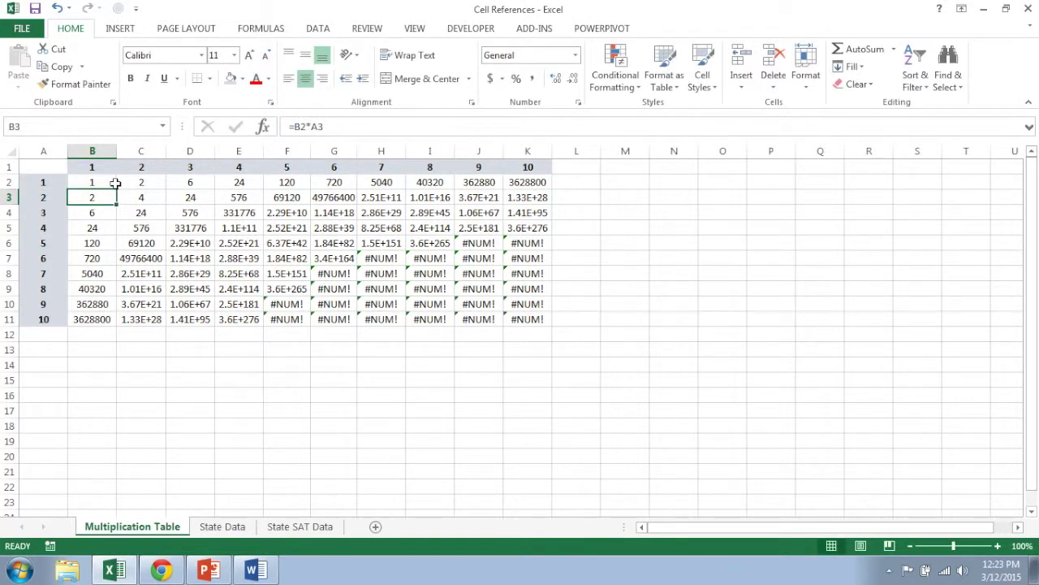
{"action": "left_click", "coordinate": [113, 184]}
{"action": "left_click_drag", "start_coordinate": [116, 186], "coordinate": [551, 322]}
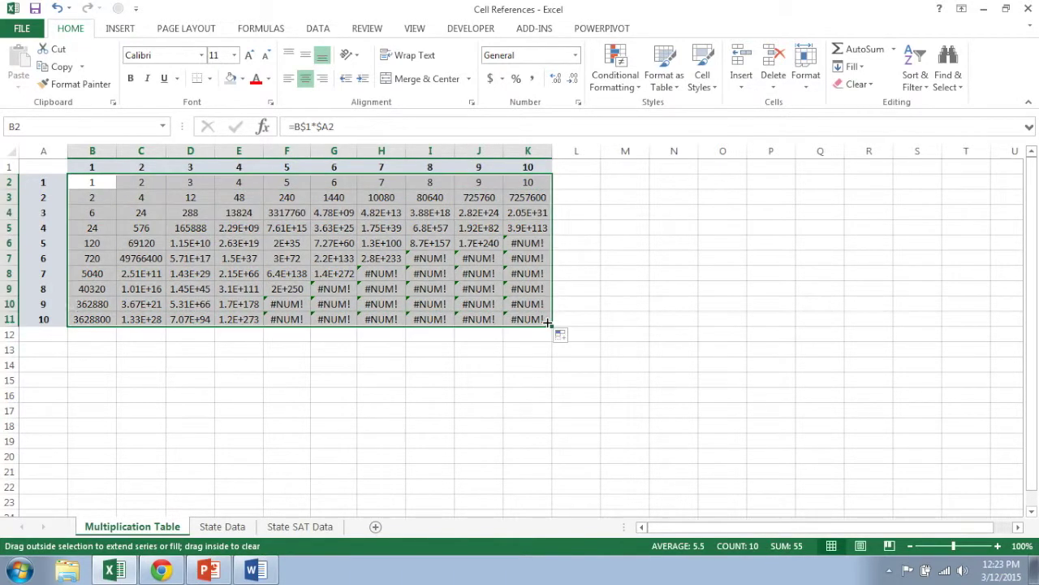
Check which header cells the multiplication formulas in G5, D7, J4 and I9 refer to, leaving the formulas as they are.
{"action": "left_click", "coordinate": [345, 234]}
{"action": "double_click", "coordinate": [345, 234]}
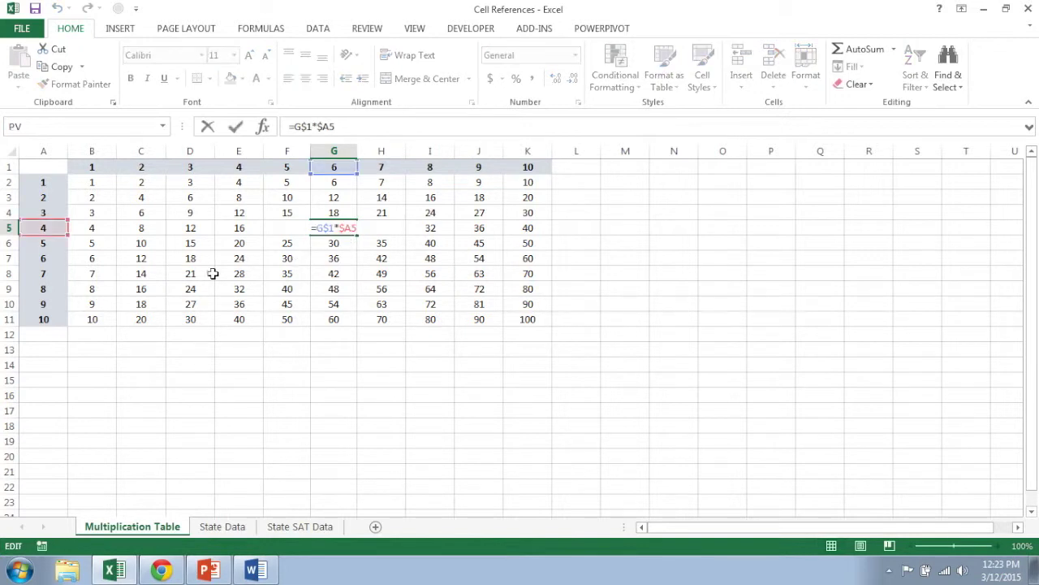
{"action": "key", "text": "Return"}
{"action": "left_click", "coordinate": [186, 256]}
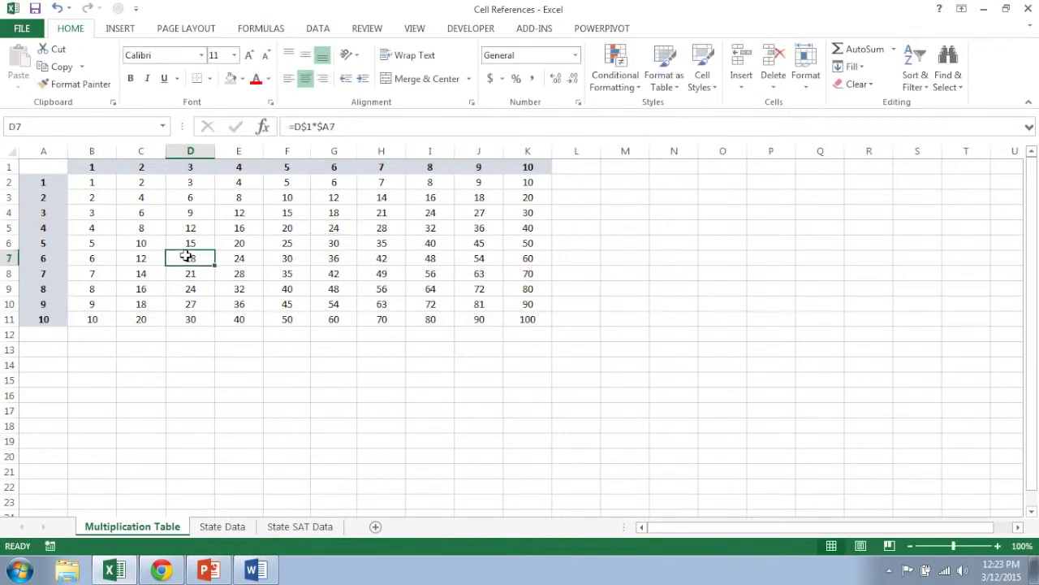
{"action": "double_click", "coordinate": [186, 256]}
{"action": "key", "text": "Return"}
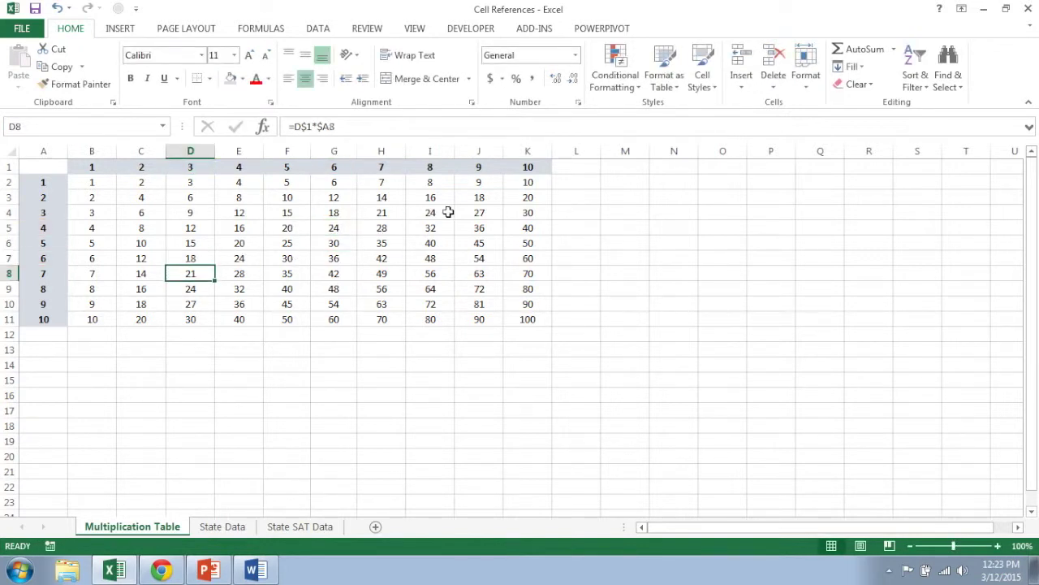
{"action": "left_click", "coordinate": [469, 210]}
{"action": "double_click", "coordinate": [456, 212]}
{"action": "key", "text": "Return"}
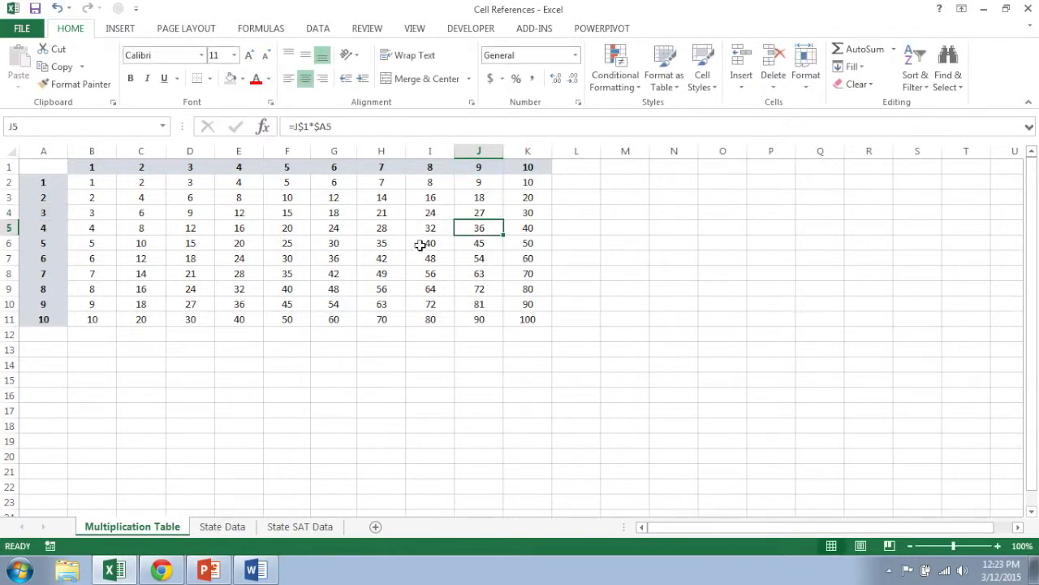
{"action": "left_click", "coordinate": [419, 288]}
{"action": "double_click", "coordinate": [419, 287]}
{"action": "key", "text": "Return"}
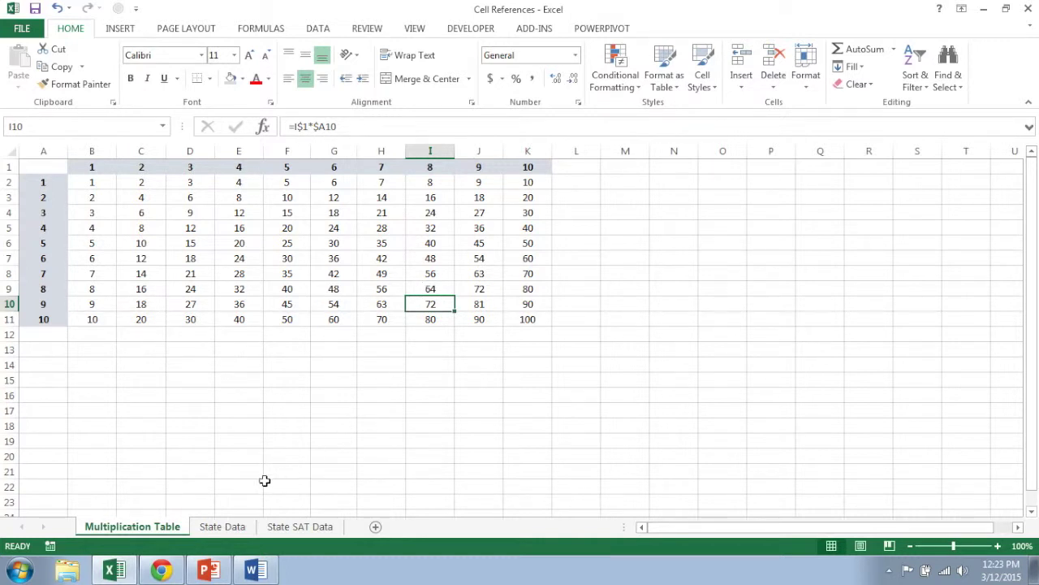
Compare the empty SAT Verbal and SAT Math columns on the State Data sheet with the score table on the State SAT Data sheet.
{"action": "left_click", "coordinate": [221, 526]}
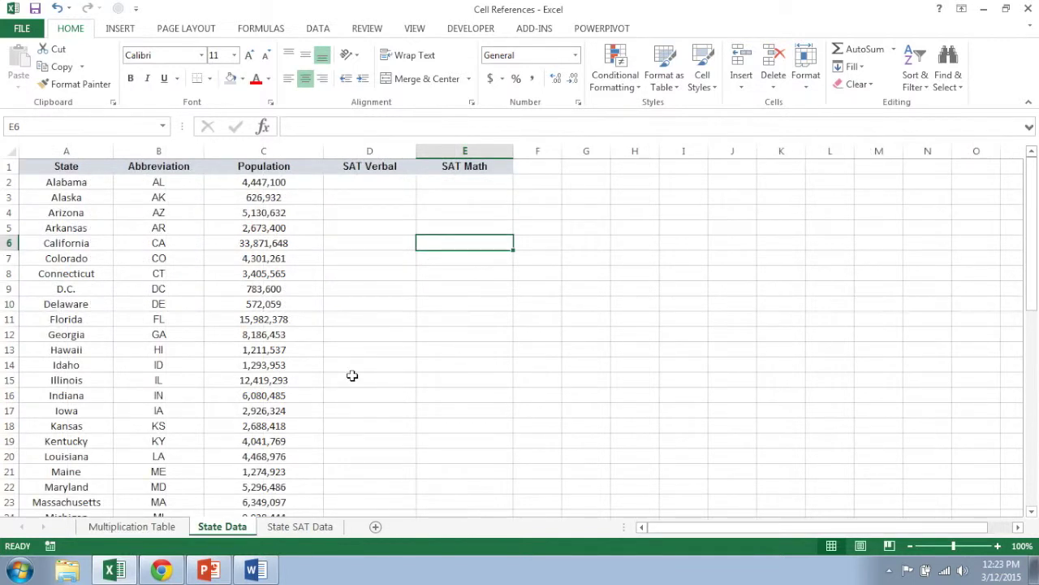
{"action": "left_click_drag", "start_coordinate": [370, 183], "coordinate": [469, 266]}
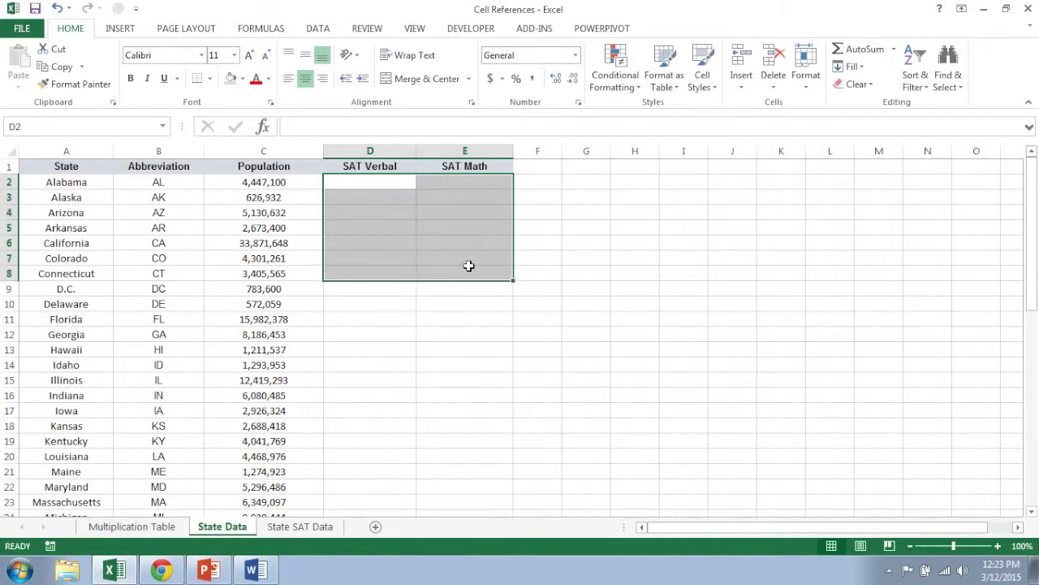
{"action": "left_click", "coordinate": [392, 291]}
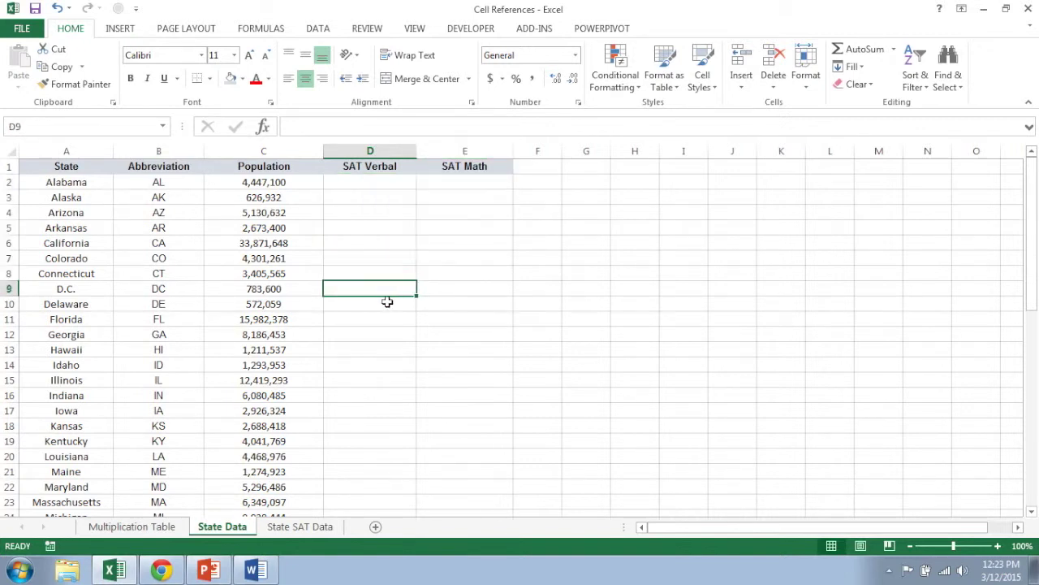
{"action": "left_click", "coordinate": [314, 528]}
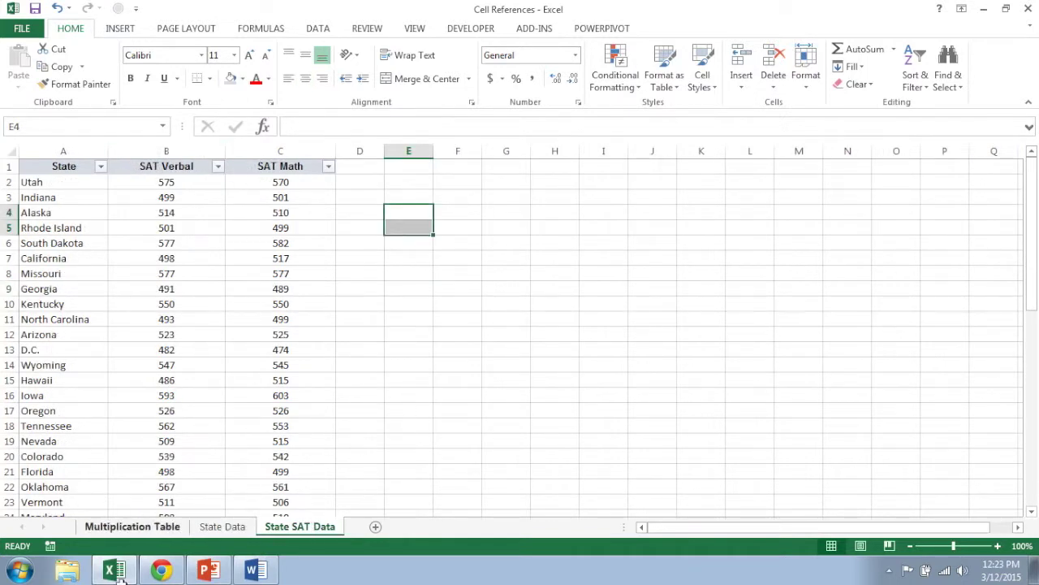
{"action": "left_click", "coordinate": [225, 530]}
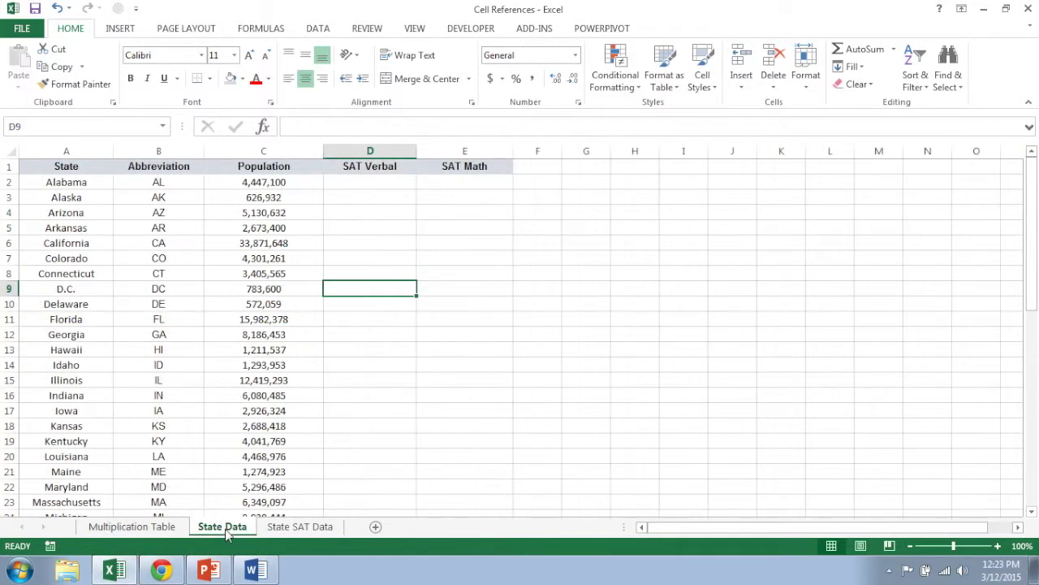
Enter =VLOOKUP(A2,'State SAT Data'!A2:C52,2,0) in cell D2 of the State Data sheet and fill it down the SAT Verbal column.
{"action": "left_click", "coordinate": [376, 184]}
{"action": "type", "text": "=vlookup"}
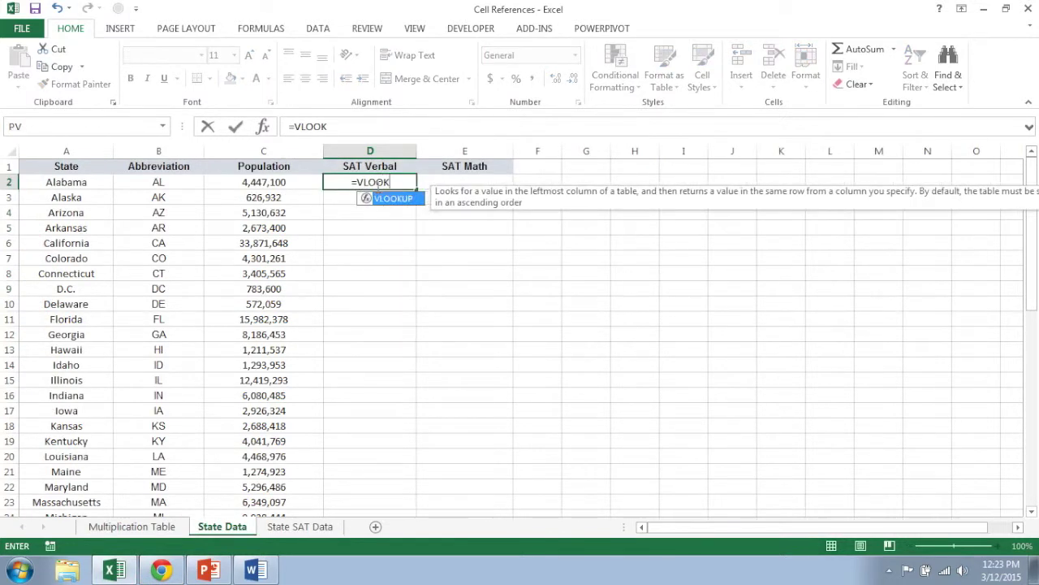
{"action": "key", "text": "Tab"}
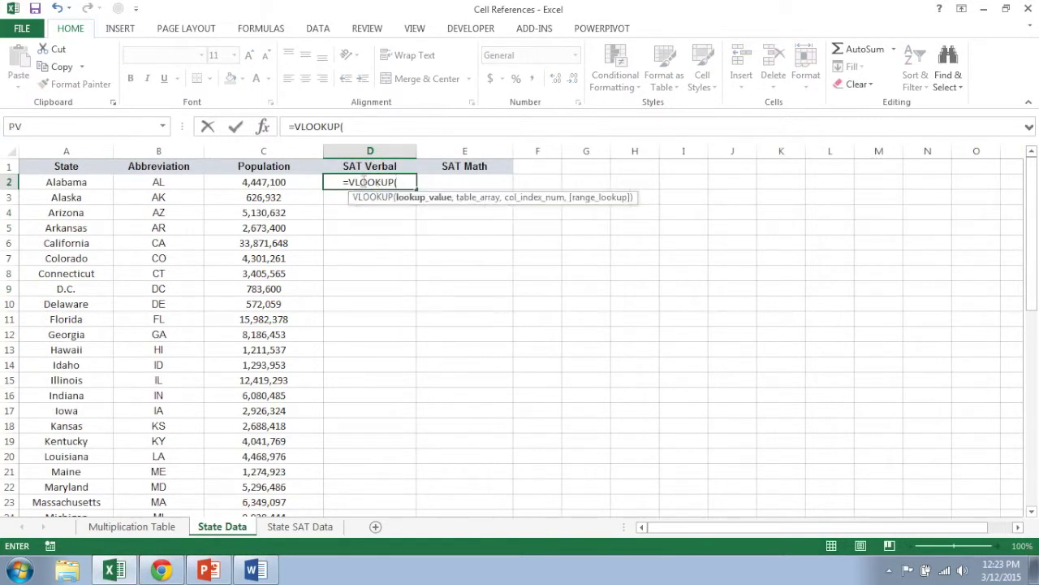
{"action": "left_click", "coordinate": [83, 181]}
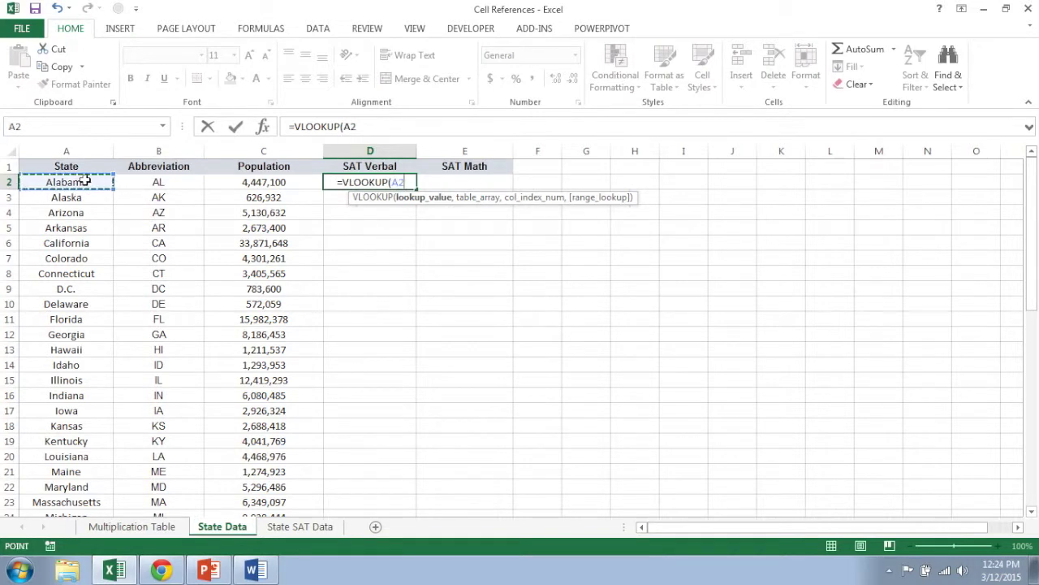
{"action": "type", "text": ","}
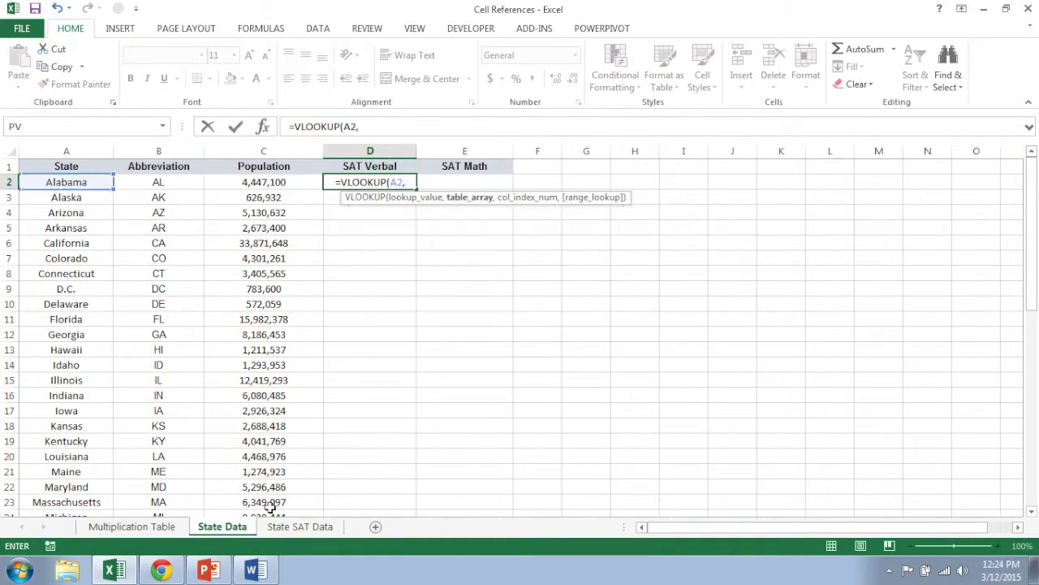
{"action": "left_click", "coordinate": [301, 526]}
{"action": "left_click_drag", "start_coordinate": [75, 184], "coordinate": [287, 248]}
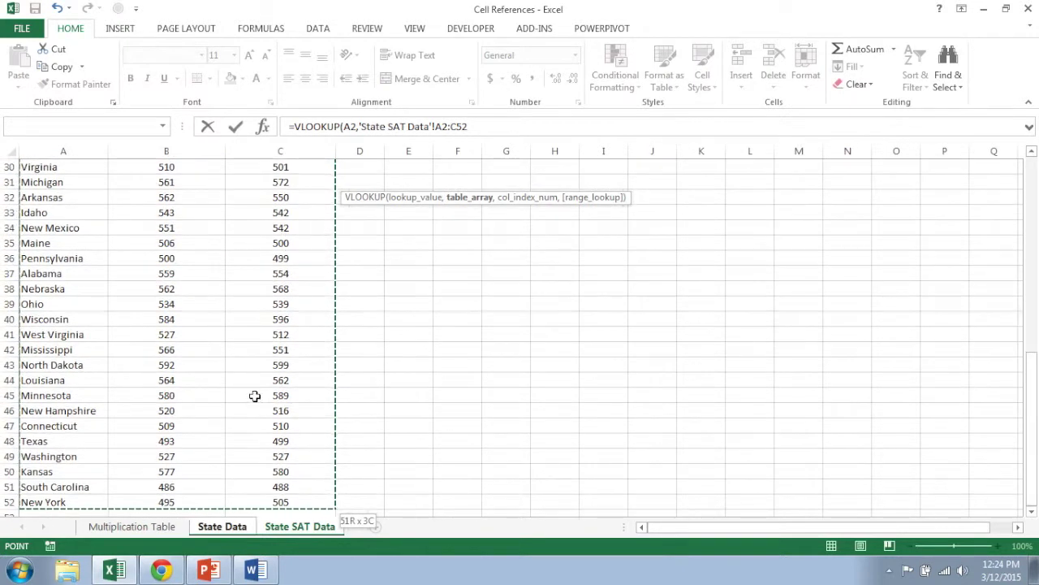
{"action": "type", "text": ","}
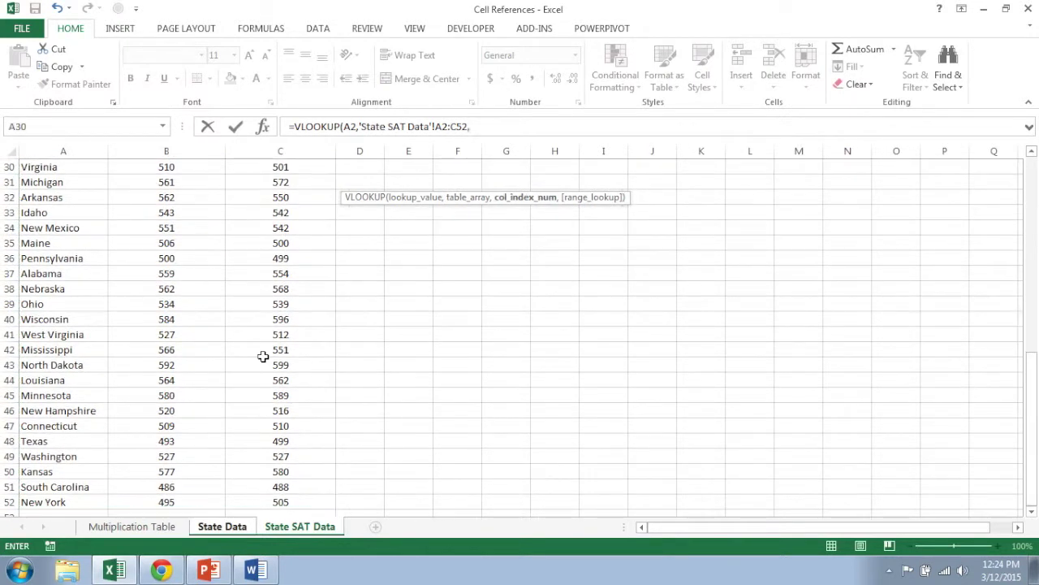
{"action": "scroll", "coordinate": [263, 356], "scroll_direction": "up", "scroll_amount": 10}
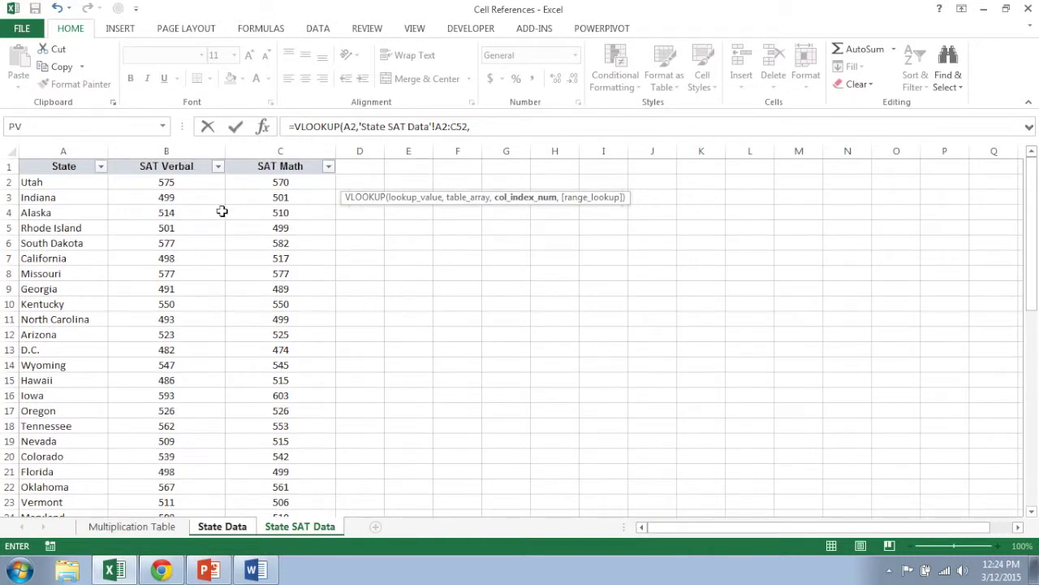
{"action": "type", "text": "2,0"}
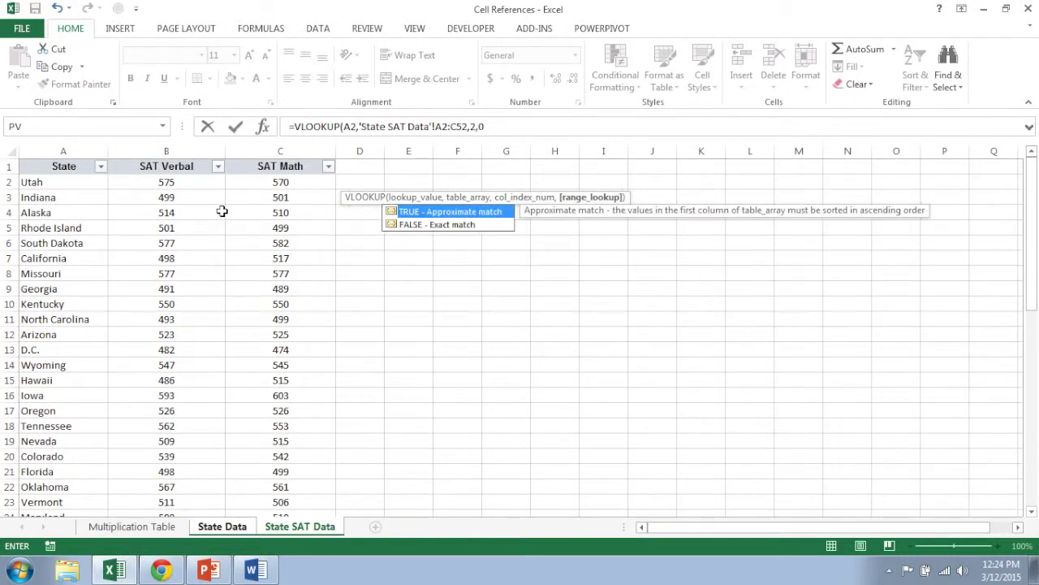
{"action": "type", "text": ")"}
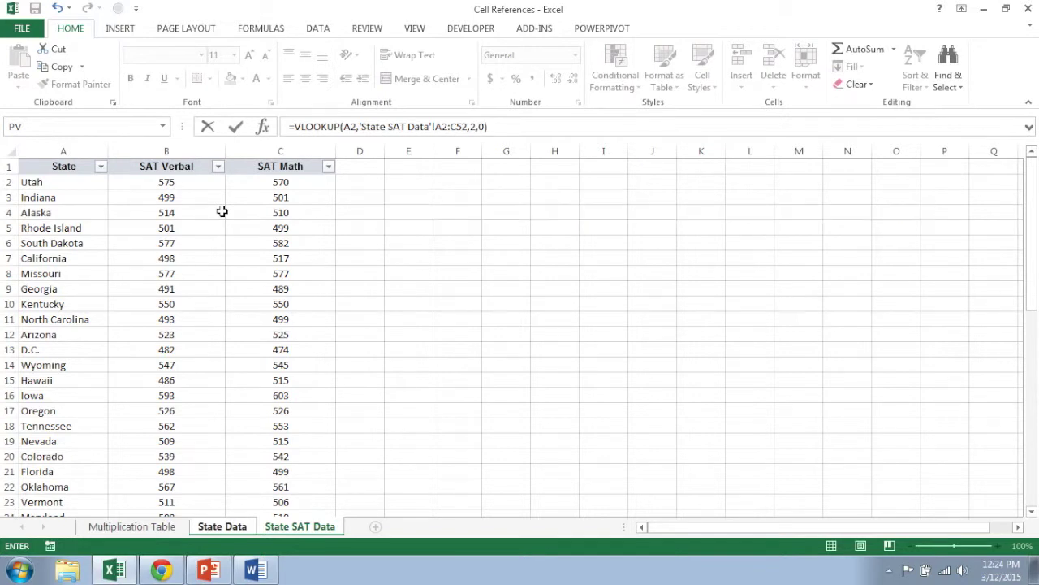
{"action": "key", "text": "Return"}
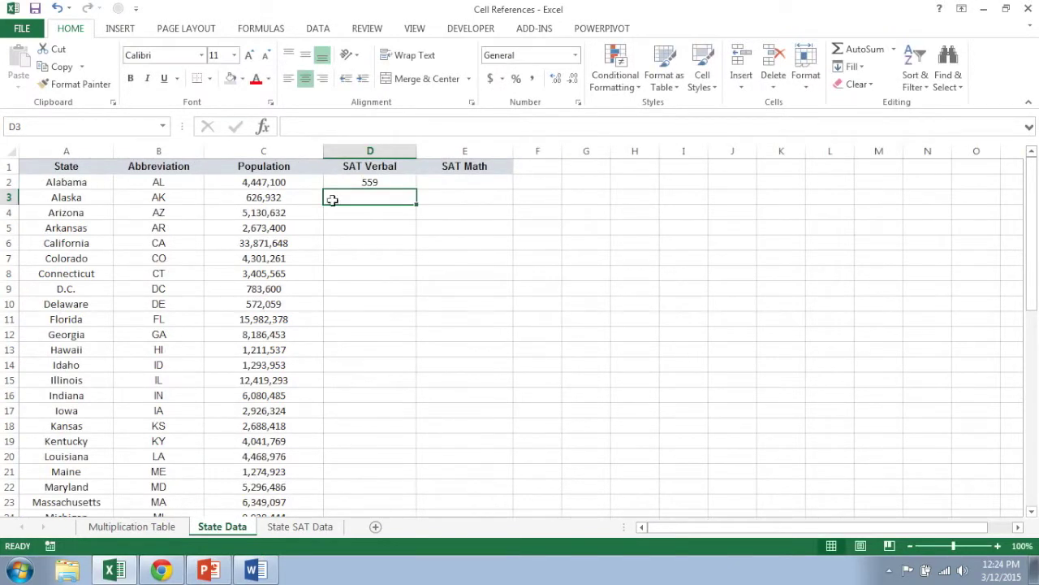
{"action": "left_click", "coordinate": [388, 181]}
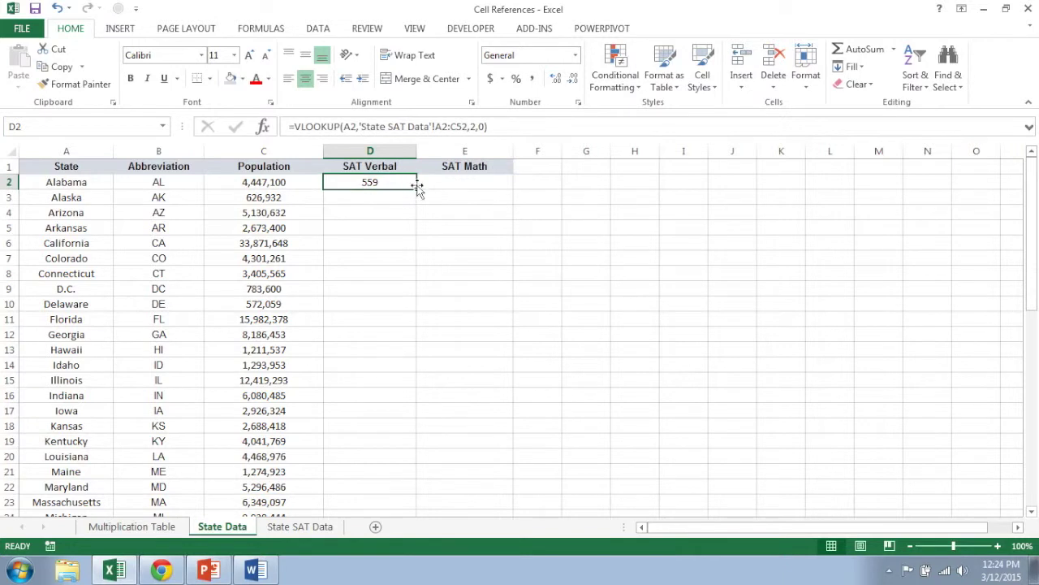
{"action": "double_click", "coordinate": [416, 189]}
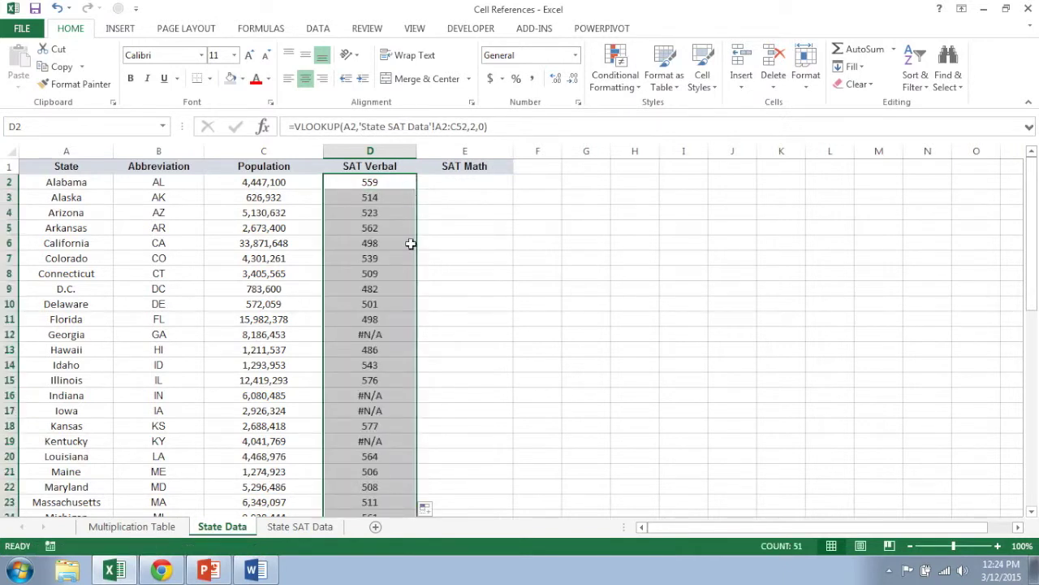
Examine how the lookup value and table range shift in the SAT Verbal formulas from D2 down to D13, especially in Georgia's cell D12.
{"action": "left_click", "coordinate": [392, 335]}
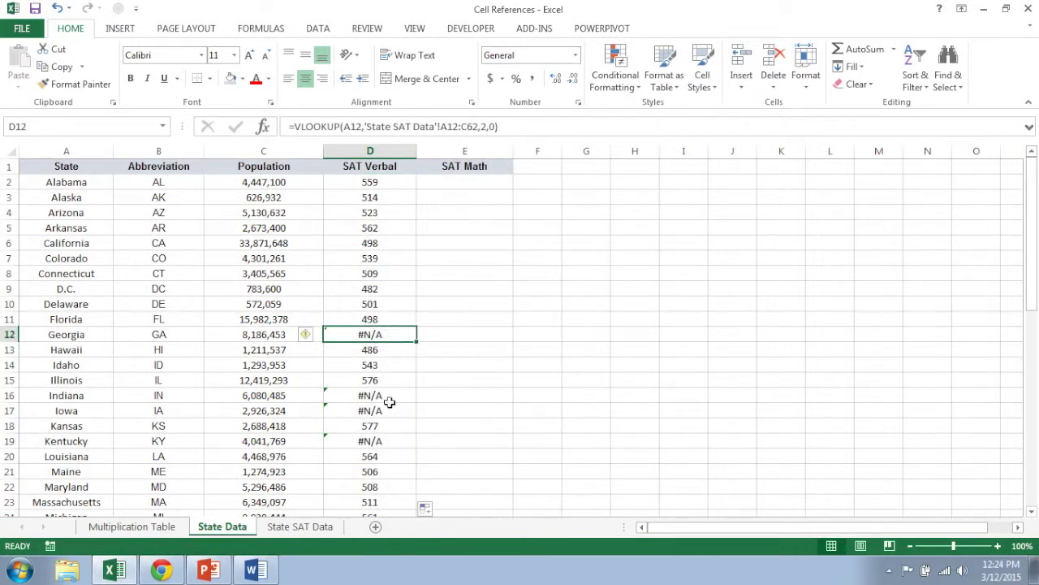
{"action": "left_click", "coordinate": [394, 182]}
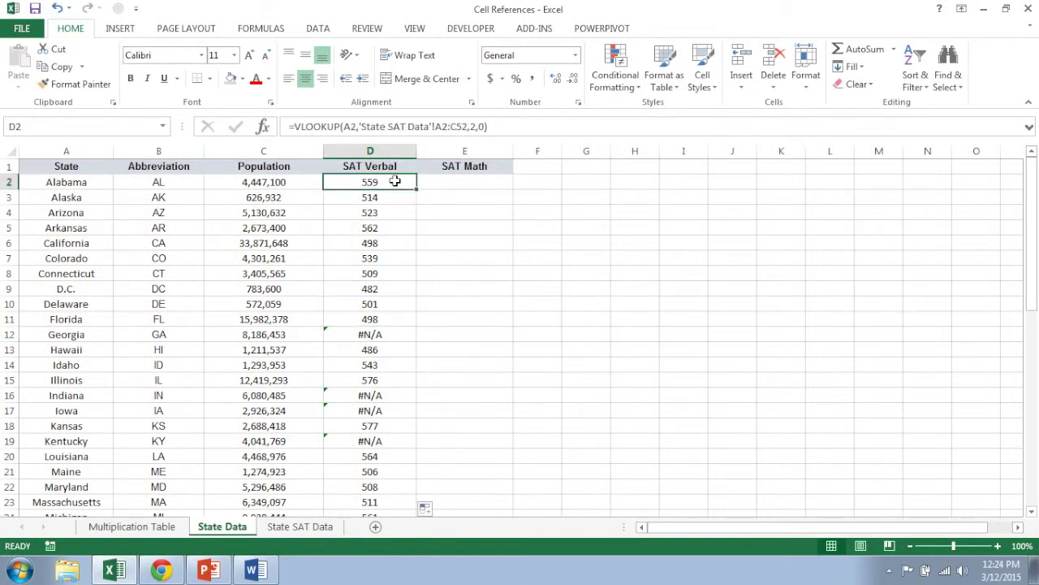
{"action": "key", "text": "Down"}
{"action": "key", "text": "Down"}
{"action": "key", "text": "Down"}
{"action": "key", "text": "Down"}
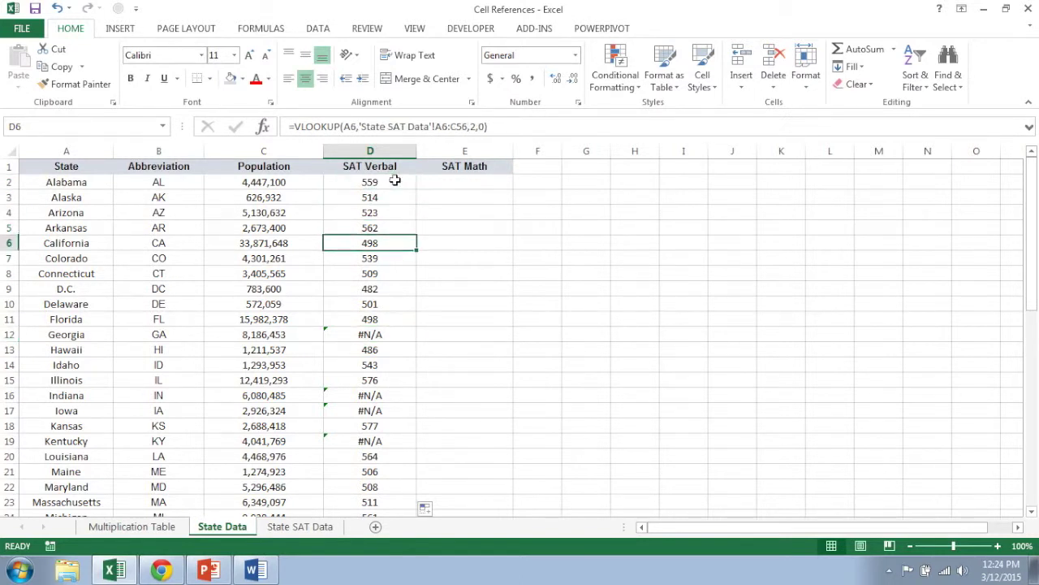
{"action": "key", "text": "Down"}
{"action": "key", "text": "Down"}
{"action": "key", "text": "Down"}
{"action": "key", "text": "Down"}
{"action": "key", "text": "Down"}
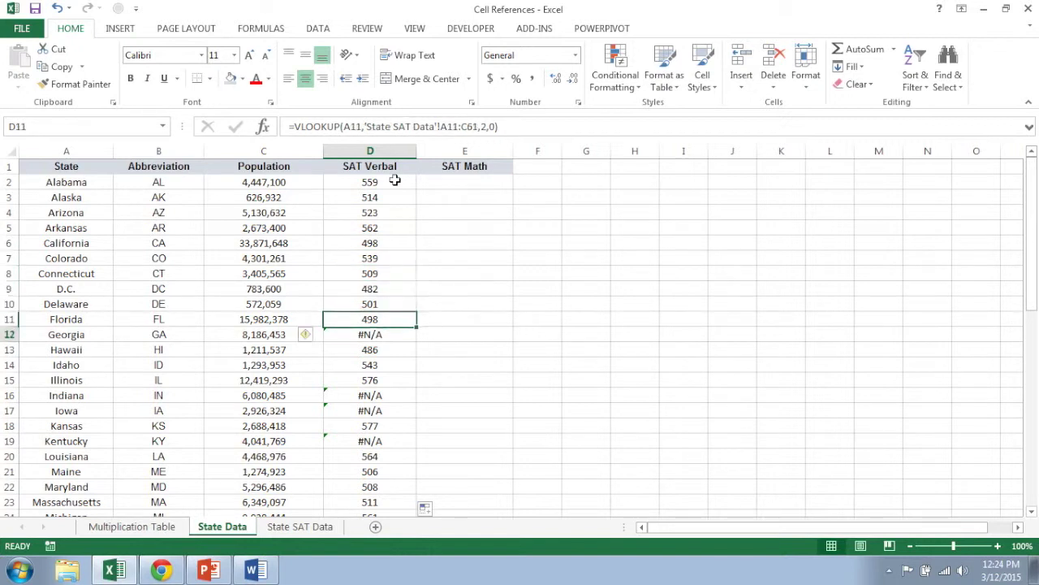
{"action": "key", "text": "Down"}
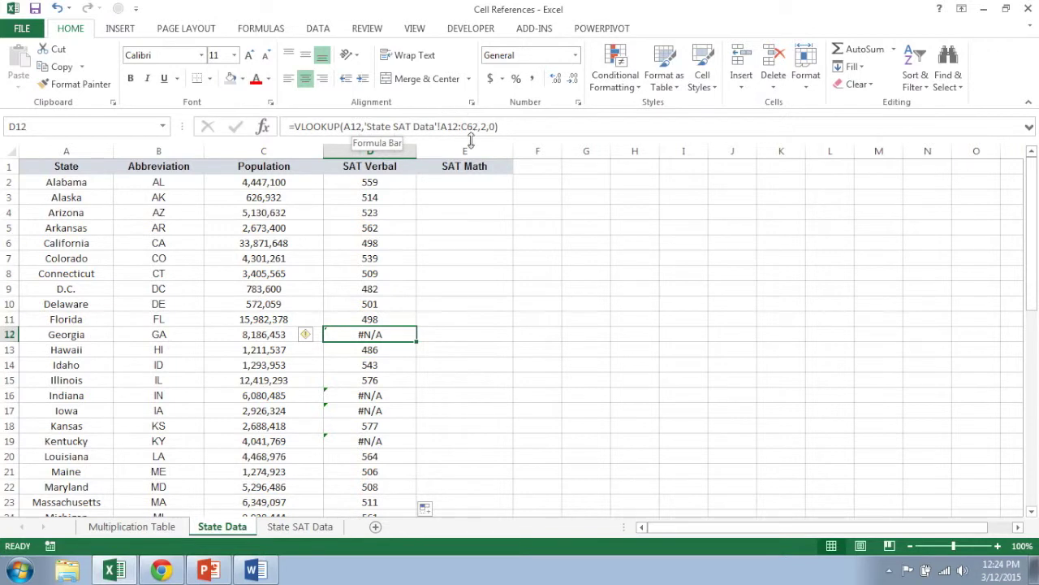
{"action": "key", "text": "Down"}
{"action": "key", "text": "Down"}
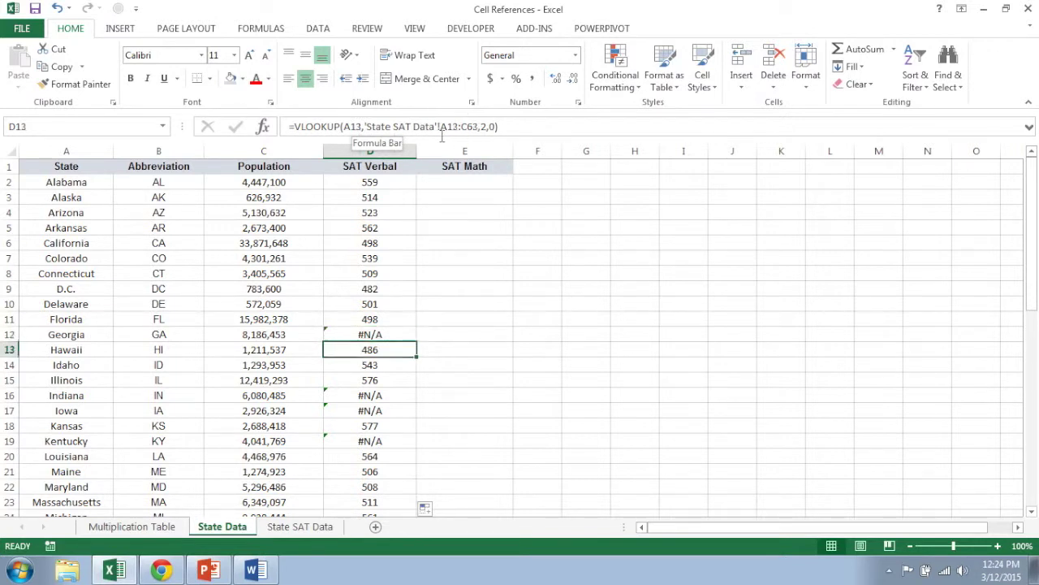
{"action": "key", "text": "Up"}
{"action": "key", "text": "Up"}
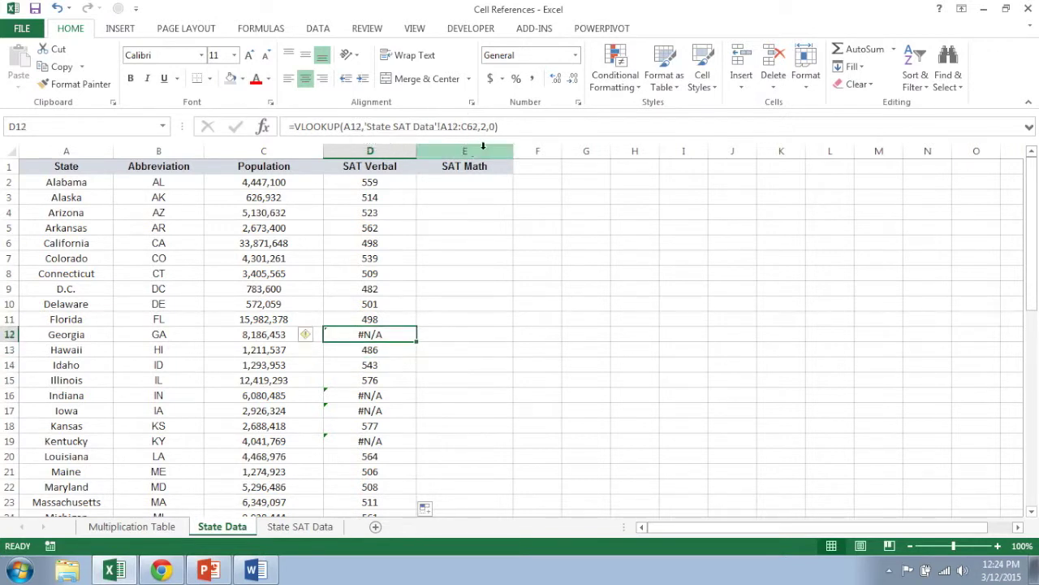
{"action": "left_click", "coordinate": [448, 125]}
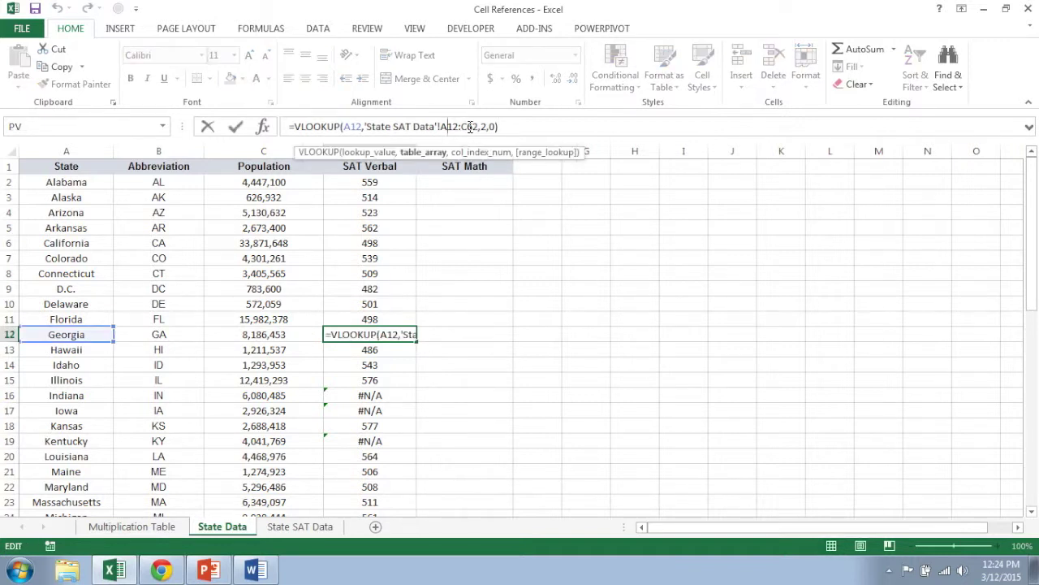
{"action": "key", "text": "Return"}
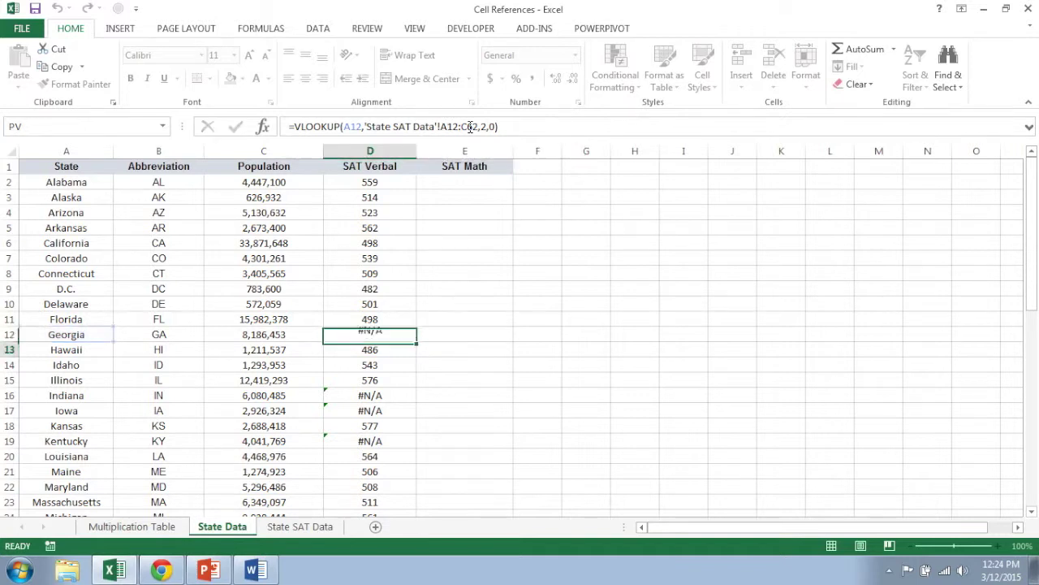
Make the table range in D2's VLOOKUP absolute as $A$2:$C$52 and refill the formula down the SAT Verbal column.
{"action": "left_click", "coordinate": [386, 185]}
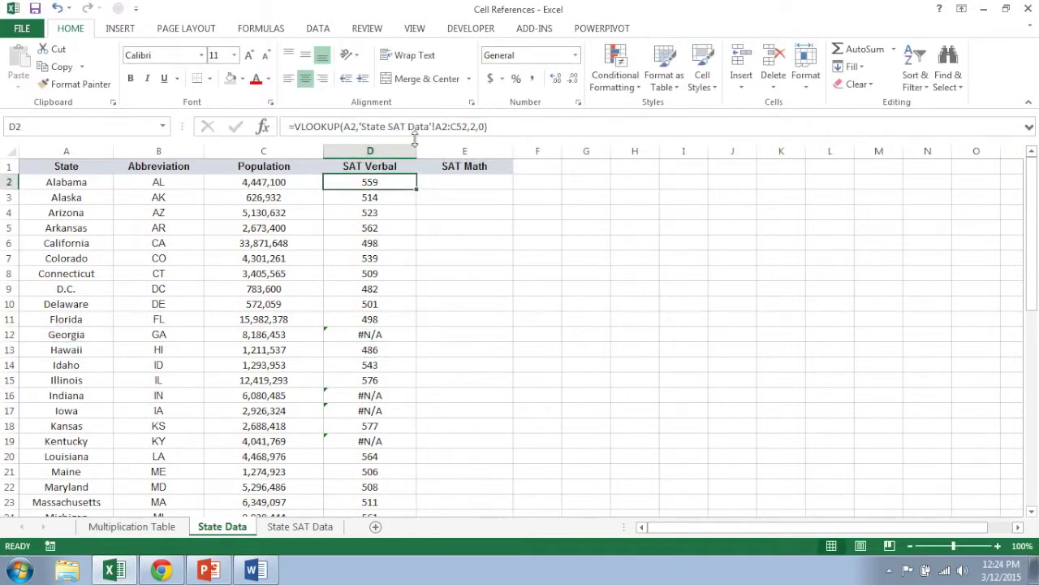
{"action": "left_click", "coordinate": [442, 127]}
{"action": "key", "text": "F4"}
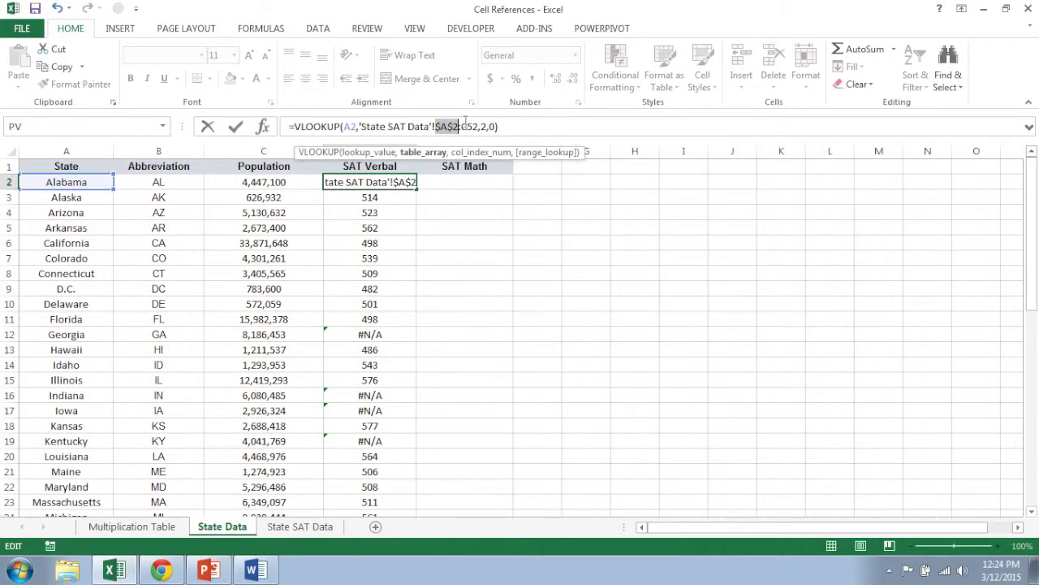
{"action": "left_click", "coordinate": [469, 127]}
{"action": "key", "text": "F4"}
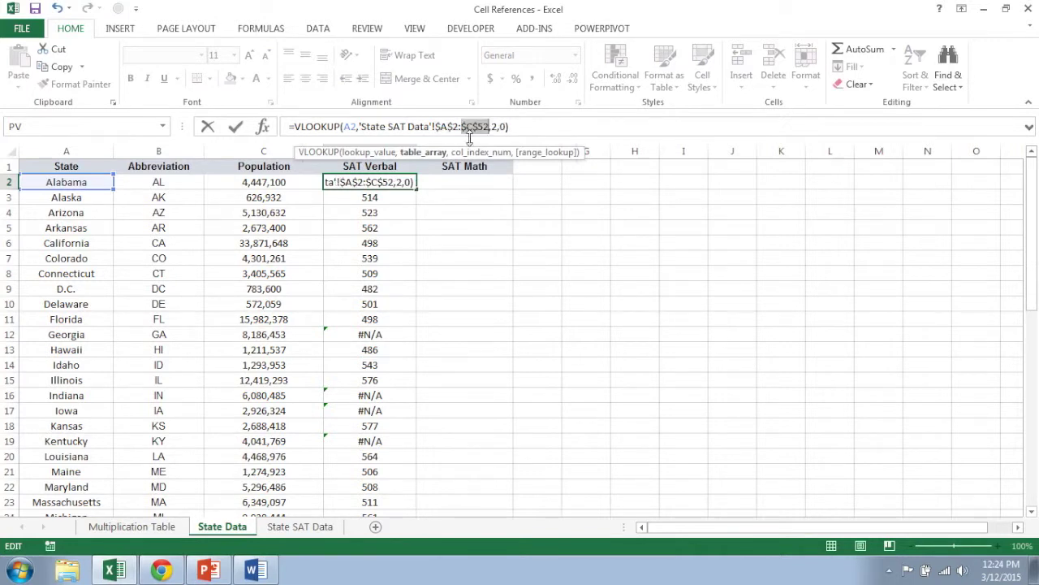
{"action": "key", "text": "Return"}
{"action": "left_click", "coordinate": [372, 181]}
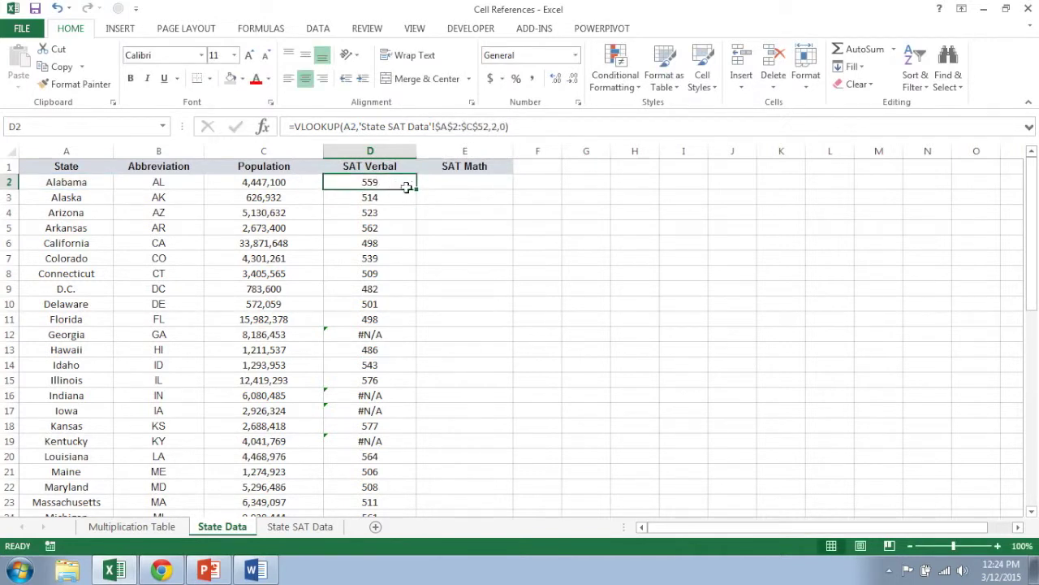
{"action": "double_click", "coordinate": [415, 188]}
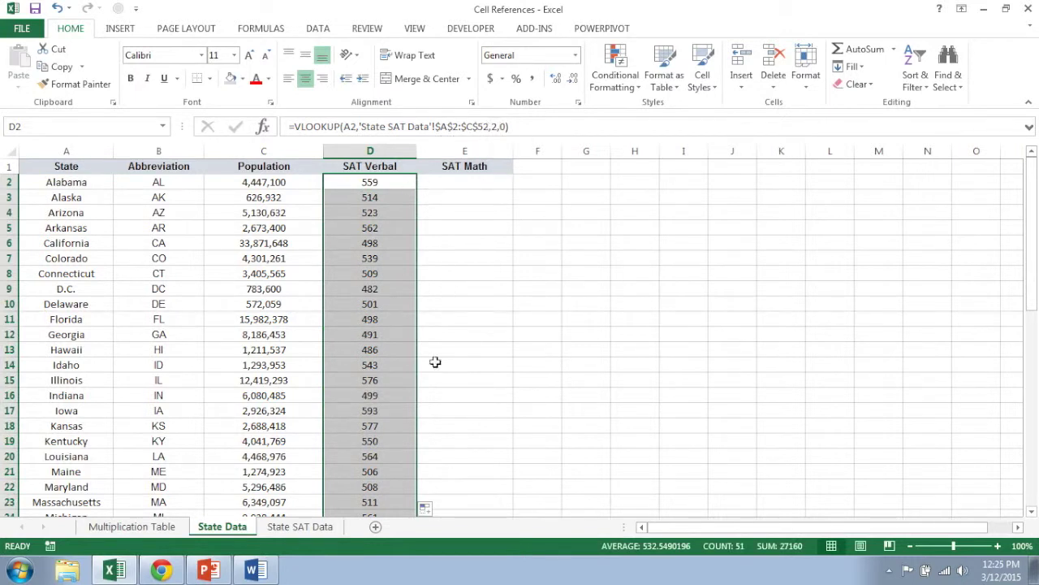
Copy the VLOOKUP formula from D2 across to E2 under SAT Math and compare the lookup value references in both cells.
{"action": "left_click", "coordinate": [370, 182]}
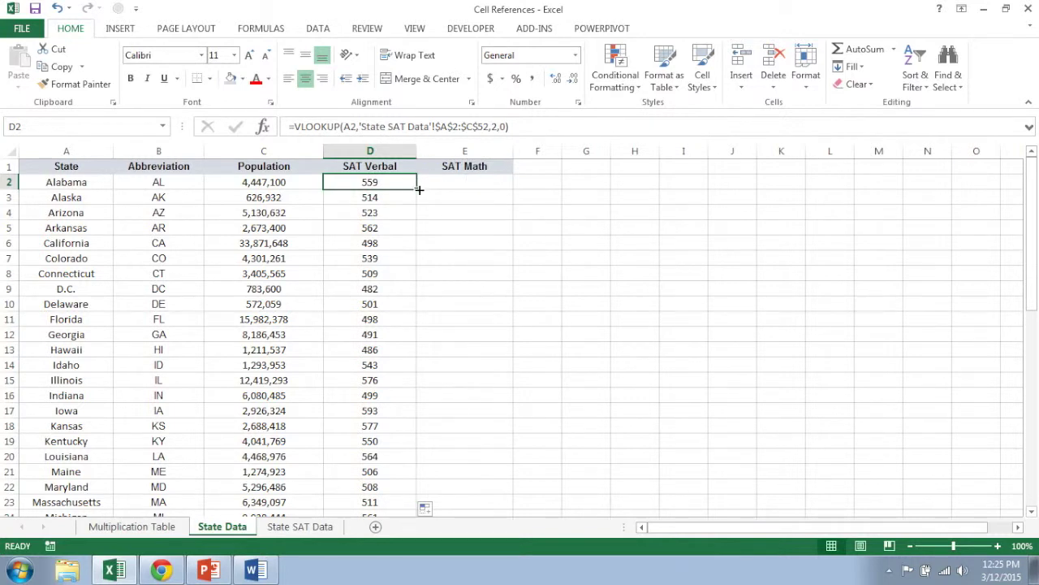
{"action": "left_click_drag", "start_coordinate": [419, 188], "coordinate": [485, 192]}
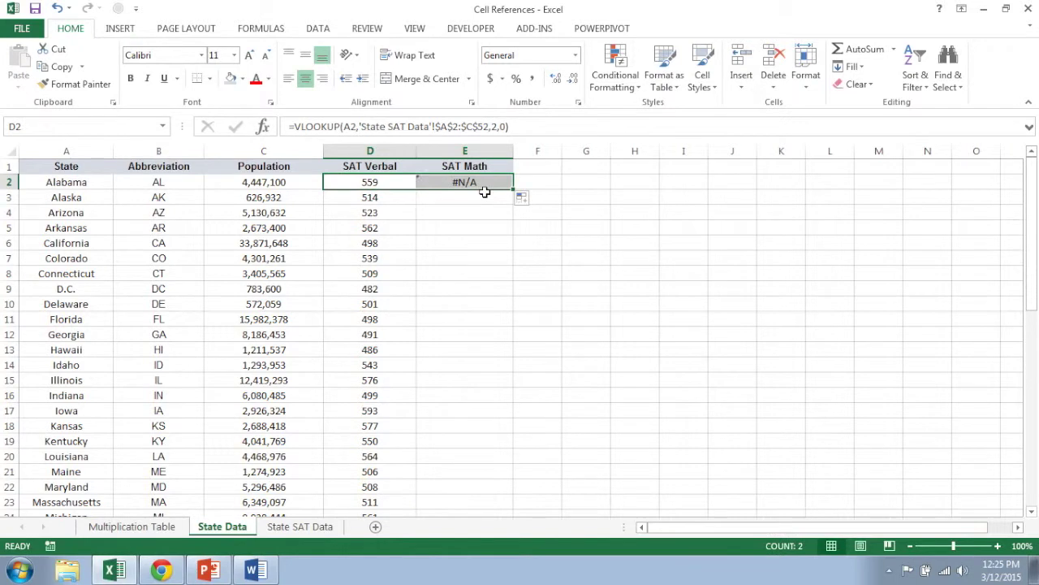
{"action": "left_click", "coordinate": [394, 182]}
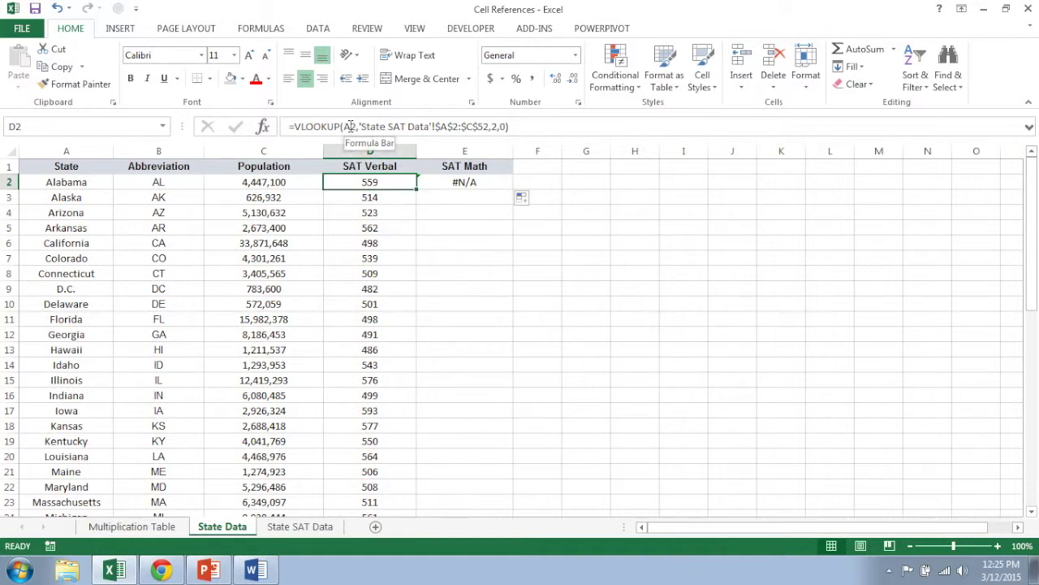
{"action": "key", "text": "Right"}
{"action": "key", "text": "Left"}
{"action": "key", "text": "Right"}
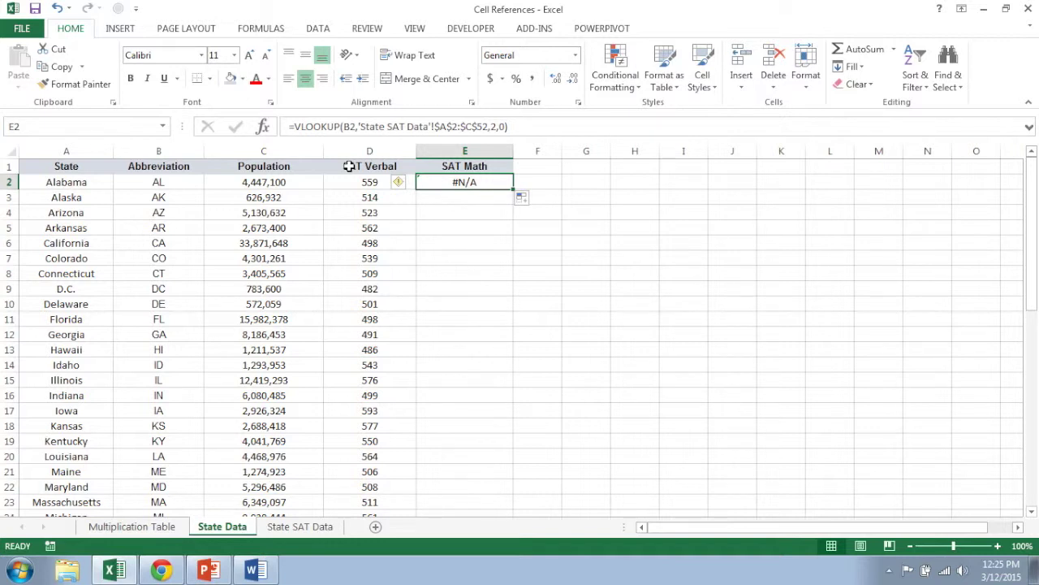
Make the lookup value in D2's VLOOKUP a mixed reference, $A2, and copy the formula across to E2.
{"action": "left_click", "coordinate": [367, 182]}
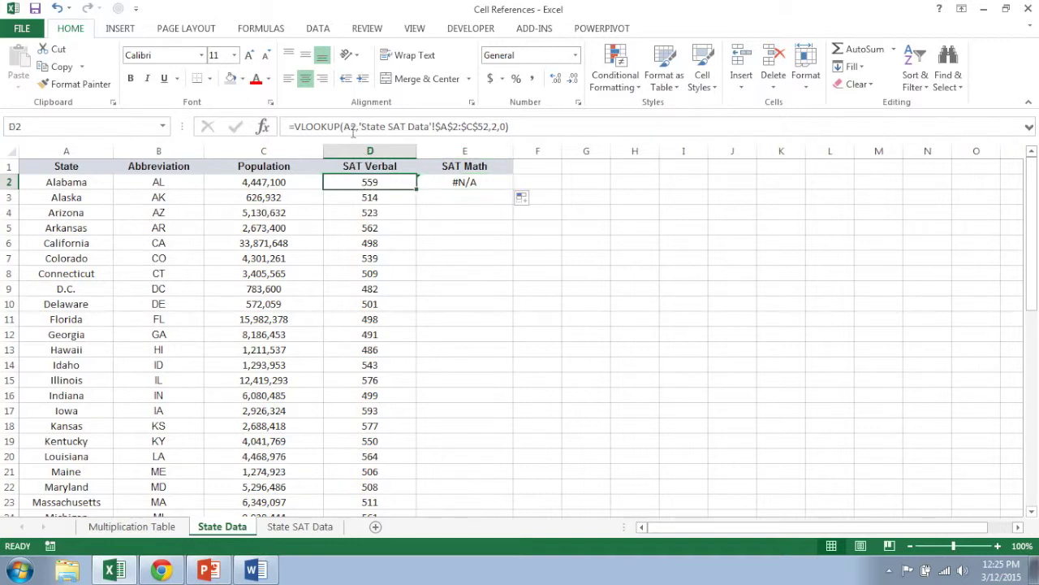
{"action": "left_click", "coordinate": [352, 130]}
{"action": "key", "text": "F4"}
{"action": "key", "text": "F4"}
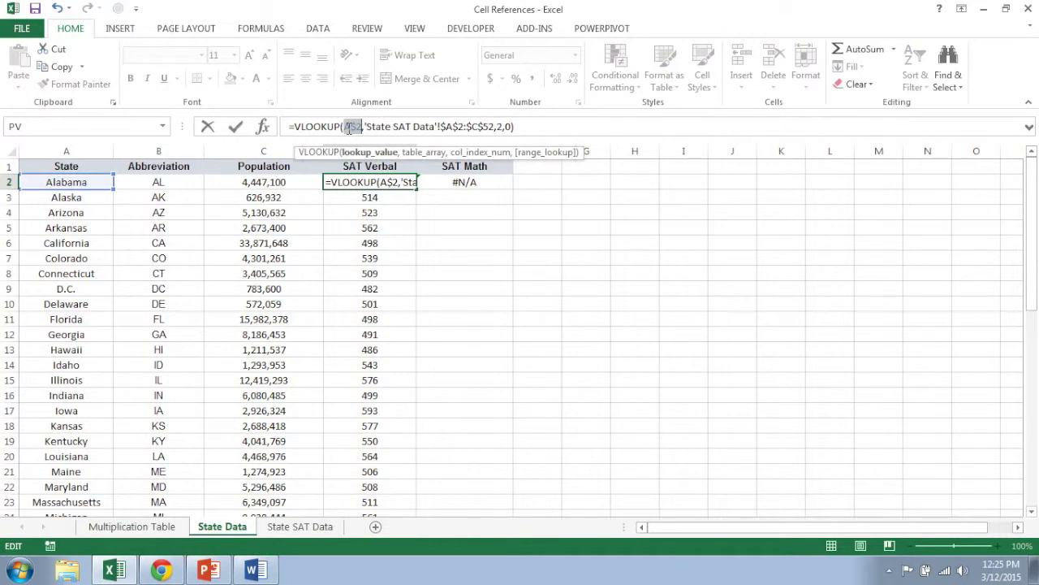
{"action": "key", "text": "Return"}
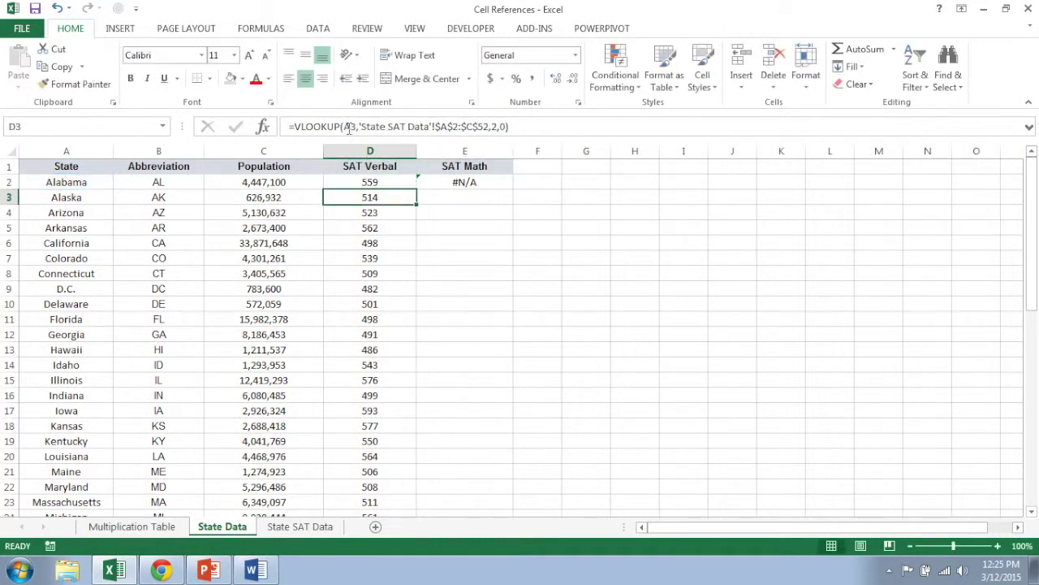
{"action": "left_click", "coordinate": [388, 182]}
{"action": "left_click_drag", "start_coordinate": [415, 190], "coordinate": [492, 193]}
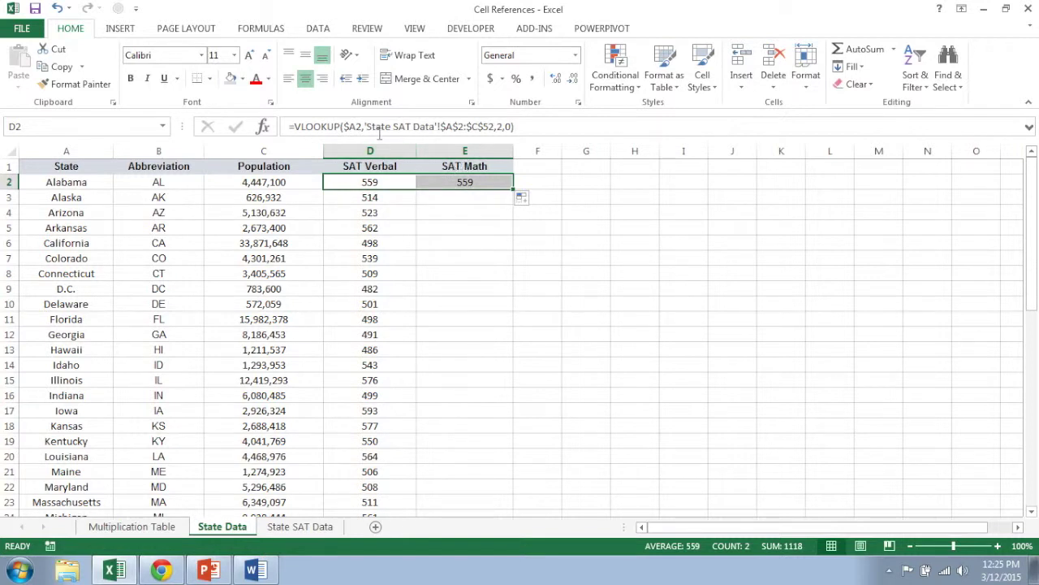
Set the column index number in E2's SAT Math VLOOKUP formula to 3.
{"action": "left_click", "coordinate": [458, 178]}
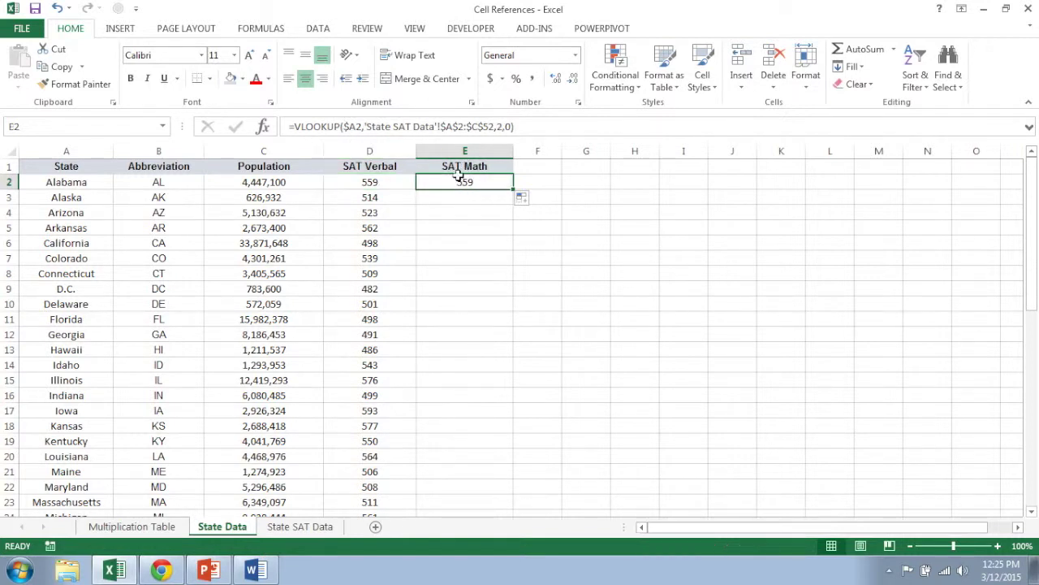
{"action": "left_click", "coordinate": [496, 126]}
{"action": "key", "text": "BackSpace"}
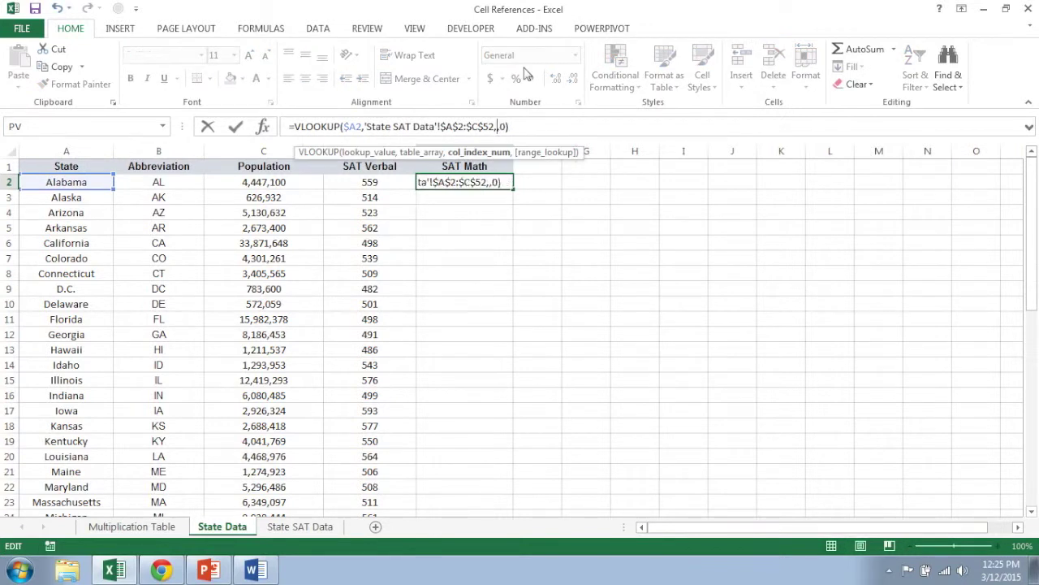
{"action": "type", "text": "3"}
{"action": "key", "text": "Return"}
Fill the VLOOKUP formula from E2 down the SAT Math column for all states.
{"action": "left_click", "coordinate": [505, 185]}
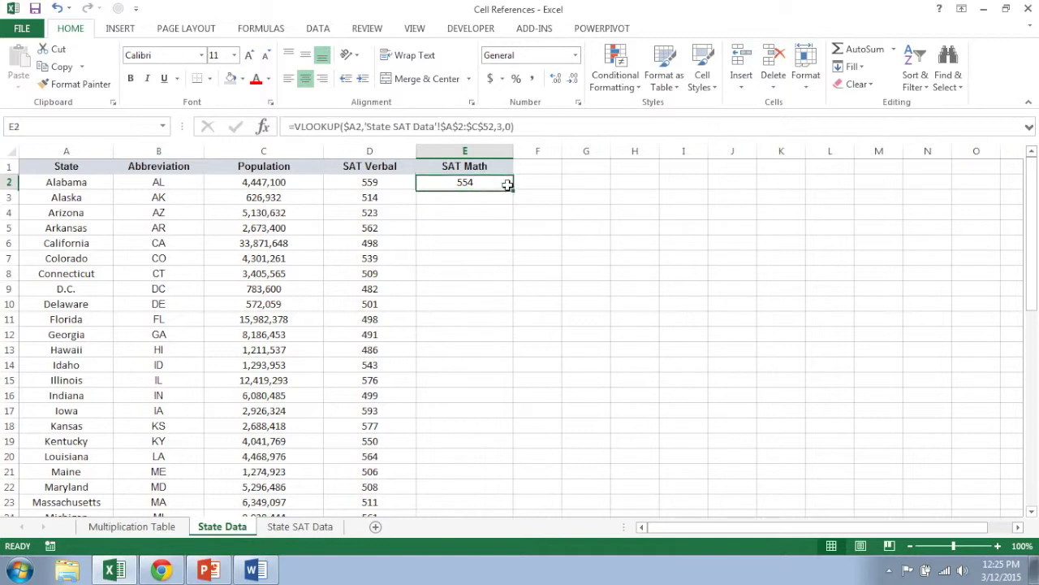
{"action": "left_click", "coordinate": [516, 192]}
{"action": "left_click", "coordinate": [505, 183]}
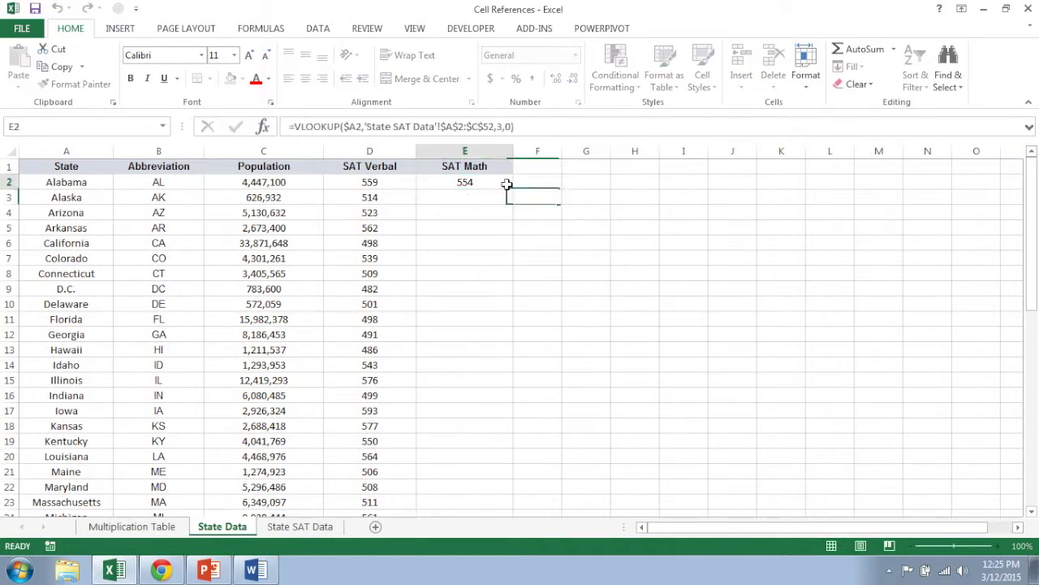
{"action": "double_click", "coordinate": [514, 191]}
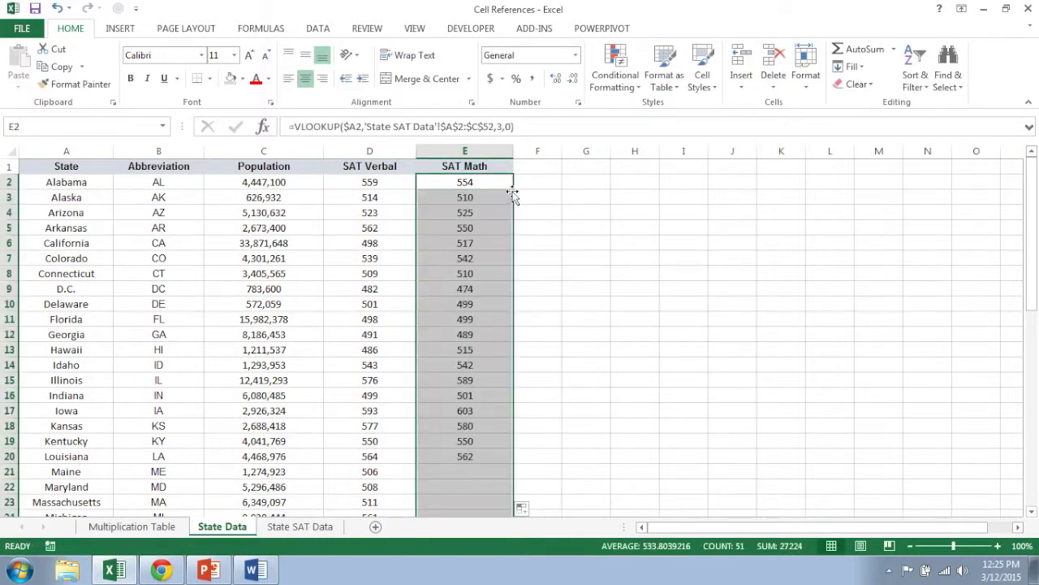
{"action": "left_click", "coordinate": [370, 186]}
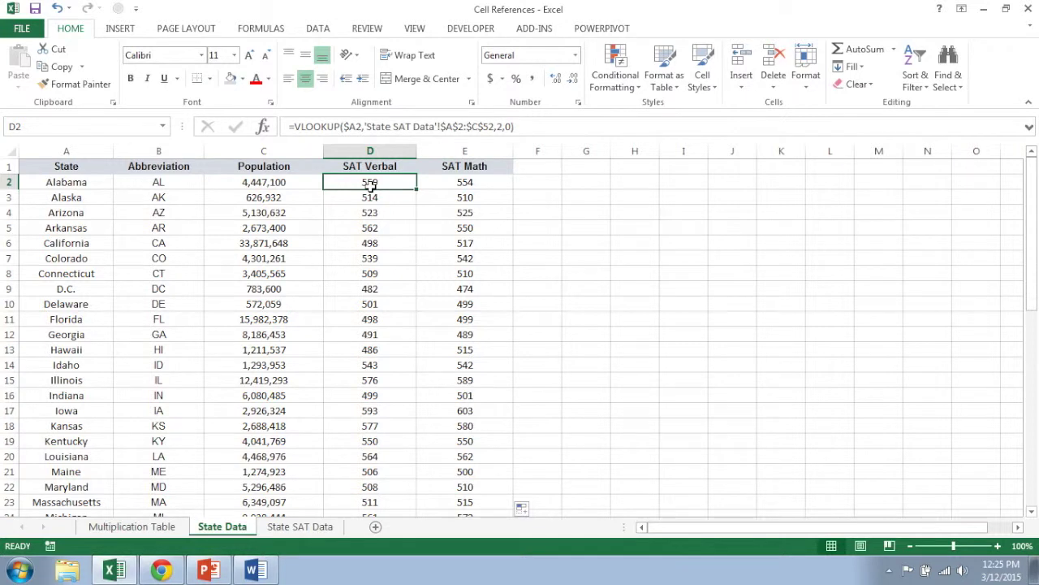